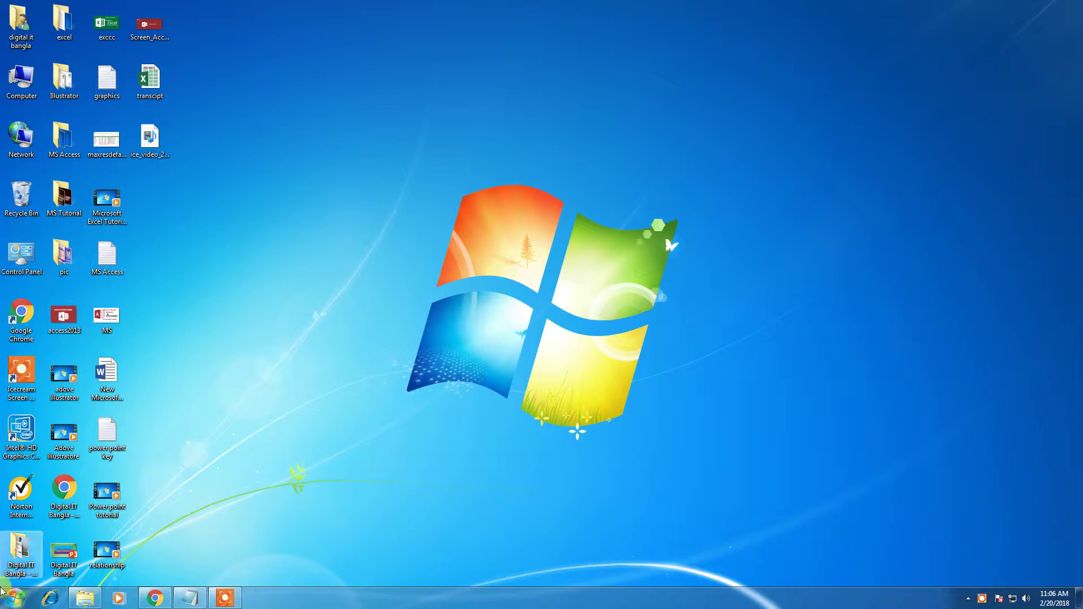
Open the Windows 7 Start menu to show Excel 2013 and its recent files
{"action": "left_click", "coordinate": [16, 597]}
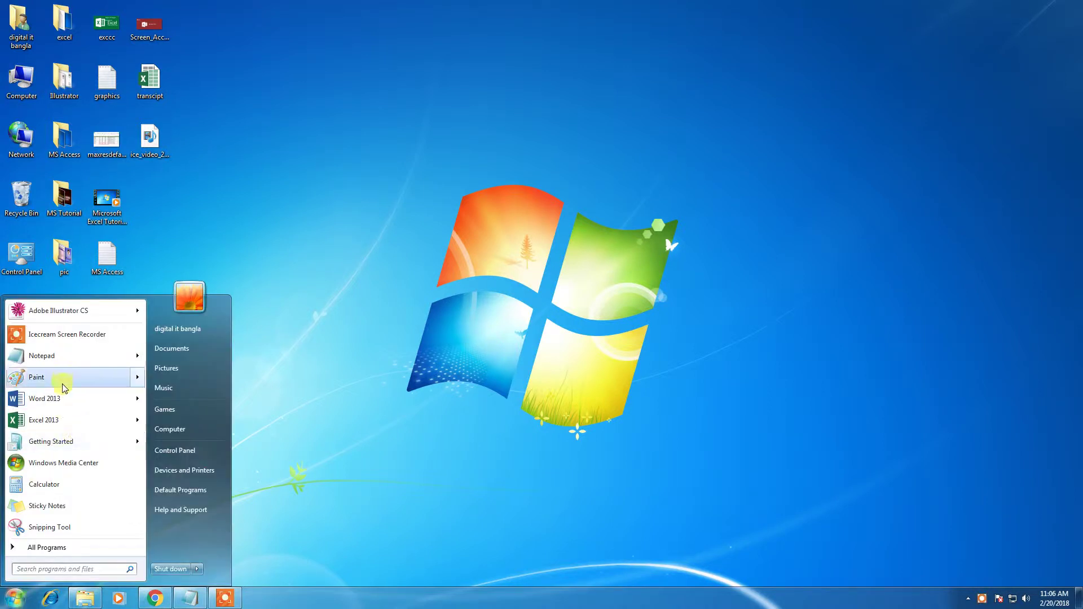
Launch Excel 2013 and start a blank workbook maximized to full screen
{"action": "left_click", "coordinate": [76, 424]}
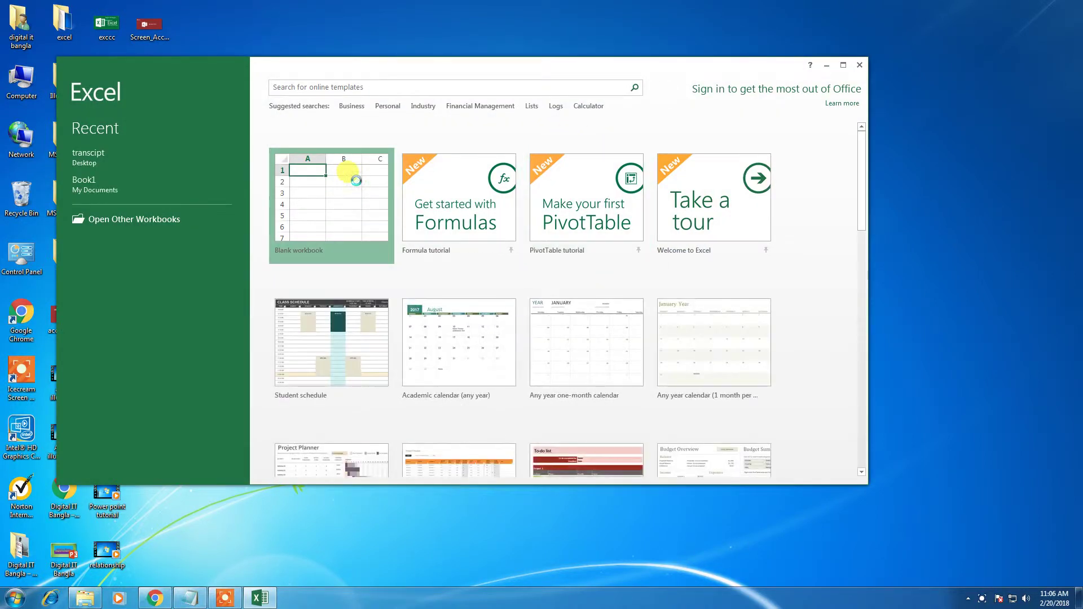
{"action": "left_click", "coordinate": [356, 180]}
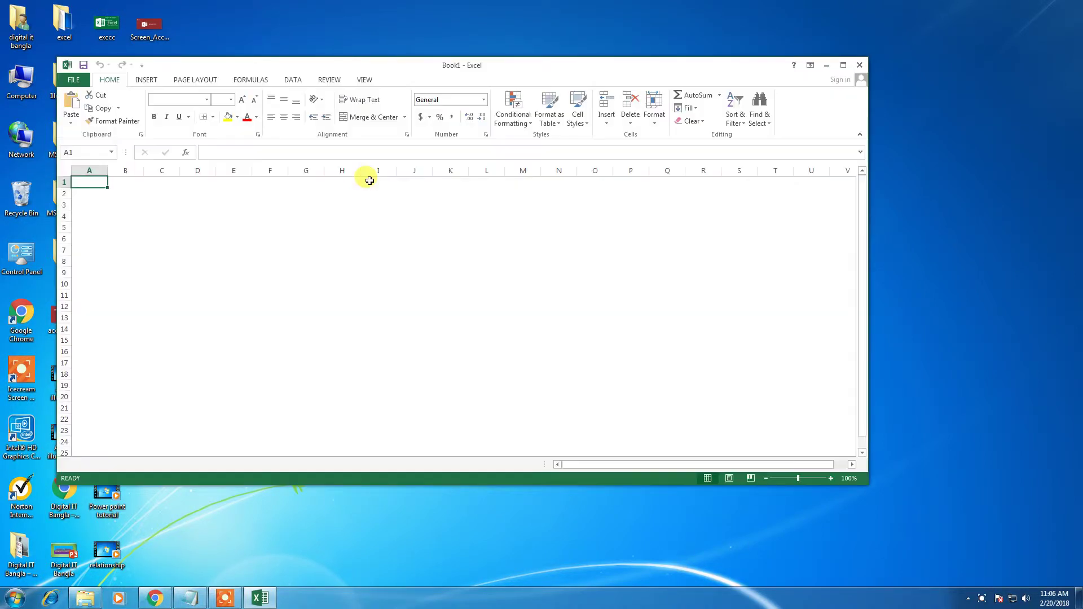
{"action": "left_click", "coordinate": [843, 67]}
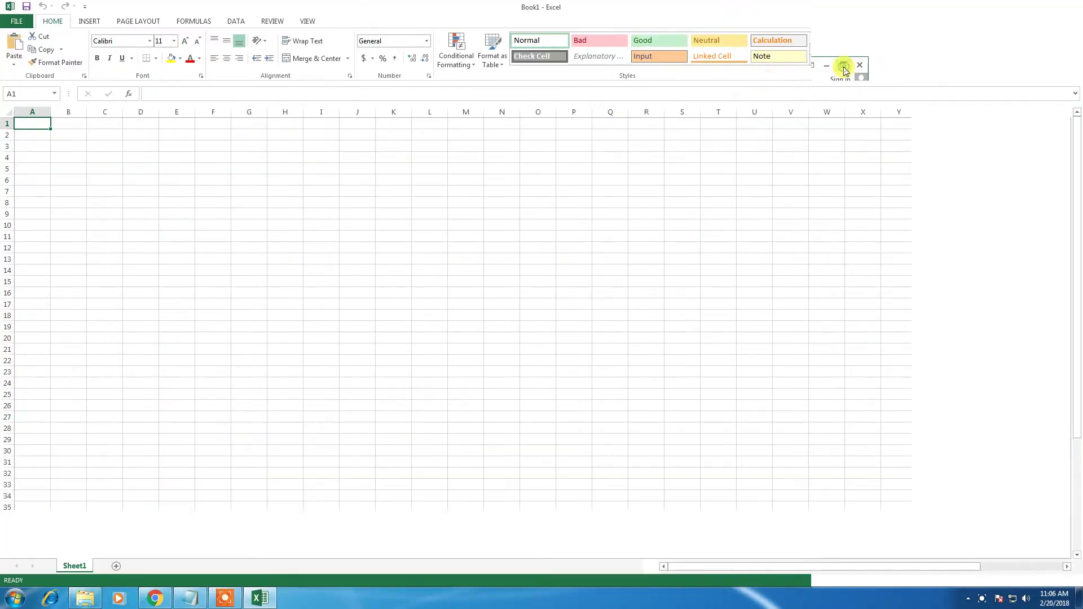
Adjust the sheet view and select cell A1 to begin the list
{"action": "left_click", "coordinate": [357, 157]}
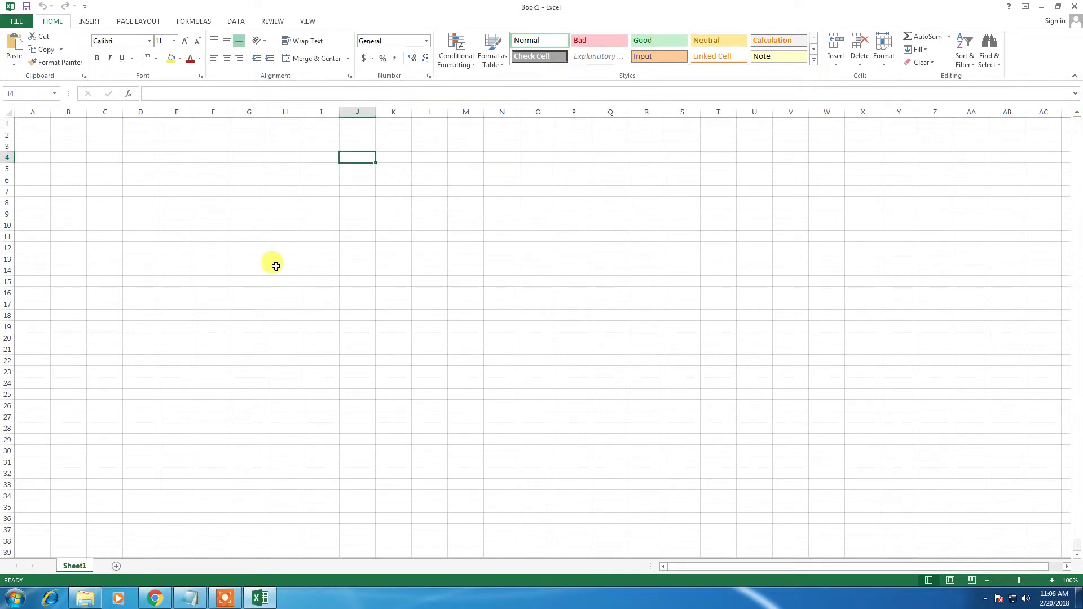
{"action": "scroll", "coordinate": [276, 267], "scroll_direction": "down", "scroll_amount": 1, "text": "ctrl"}
{"action": "scroll", "coordinate": [278, 268], "scroll_direction": "down", "scroll_amount": 2, "text": "ctrl"}
{"action": "scroll", "coordinate": [281, 270], "scroll_direction": "down", "scroll_amount": 1, "text": "ctrl"}
{"action": "scroll", "coordinate": [281, 270], "scroll_direction": "up", "scroll_amount": 4, "text": "ctrl"}
{"action": "scroll", "coordinate": [281, 270], "scroll_direction": "up", "scroll_amount": 6, "text": "ctrl"}
{"action": "scroll", "coordinate": [282, 271], "scroll_direction": "up", "scroll_amount": 1, "text": "ctrl"}
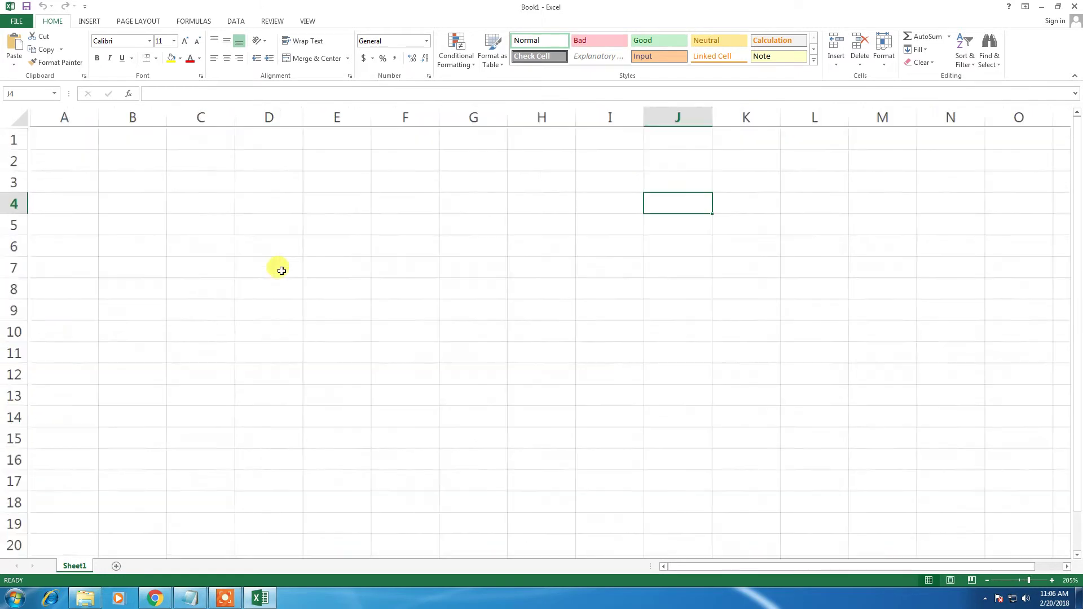
{"action": "scroll", "coordinate": [282, 271], "scroll_direction": "up", "scroll_amount": 1, "text": "ctrl"}
{"action": "left_click", "coordinate": [217, 206]}
{"action": "left_click", "coordinate": [94, 141]}
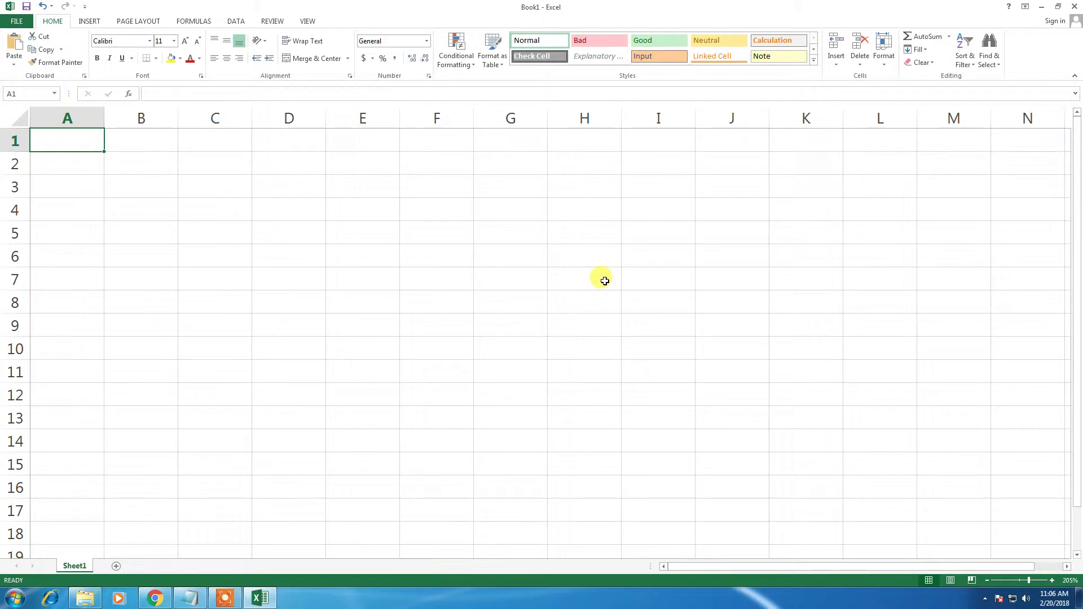
Enter four people's first names down column A, one each in A1 to A4
{"action": "type", "text": "Shahin"}
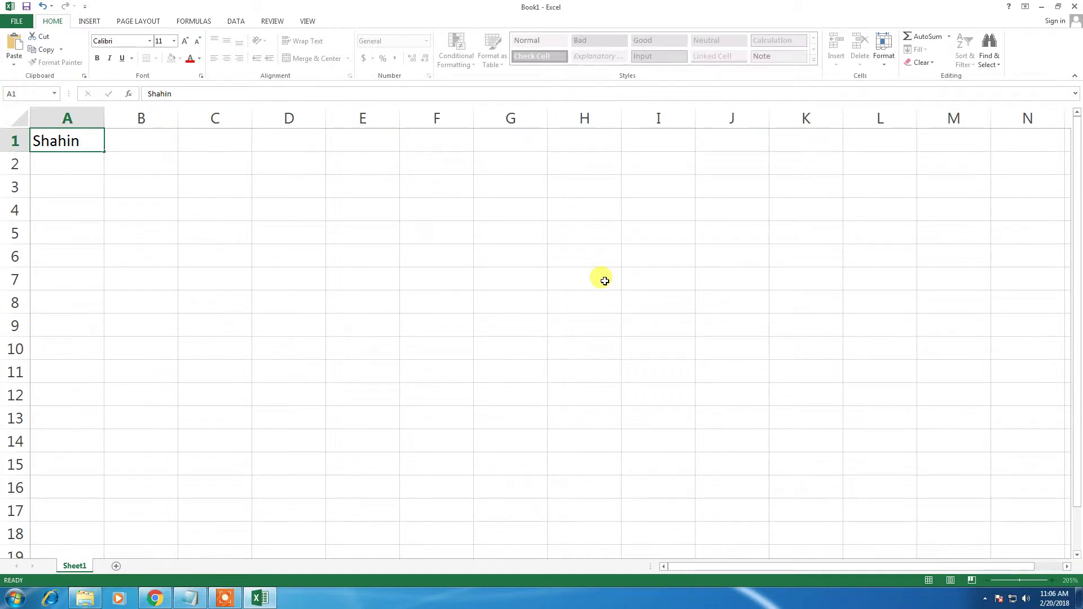
{"action": "key", "text": "Return"}
{"action": "type", "text": "Ove"}
{"action": "key", "text": "Return"}
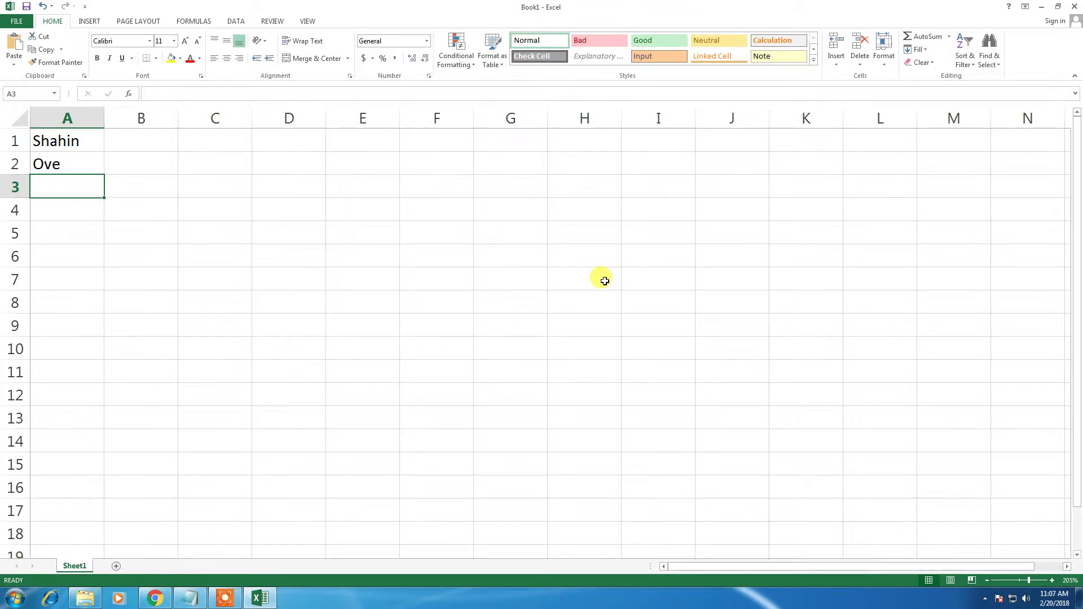
{"action": "type", "text": "Ome"}
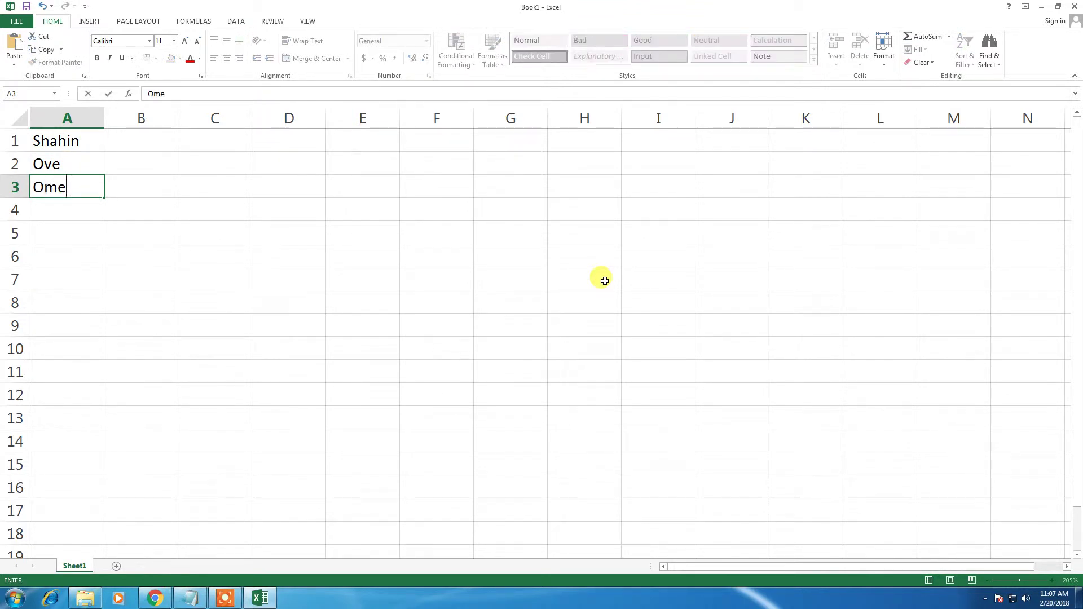
{"action": "key", "text": "Return"}
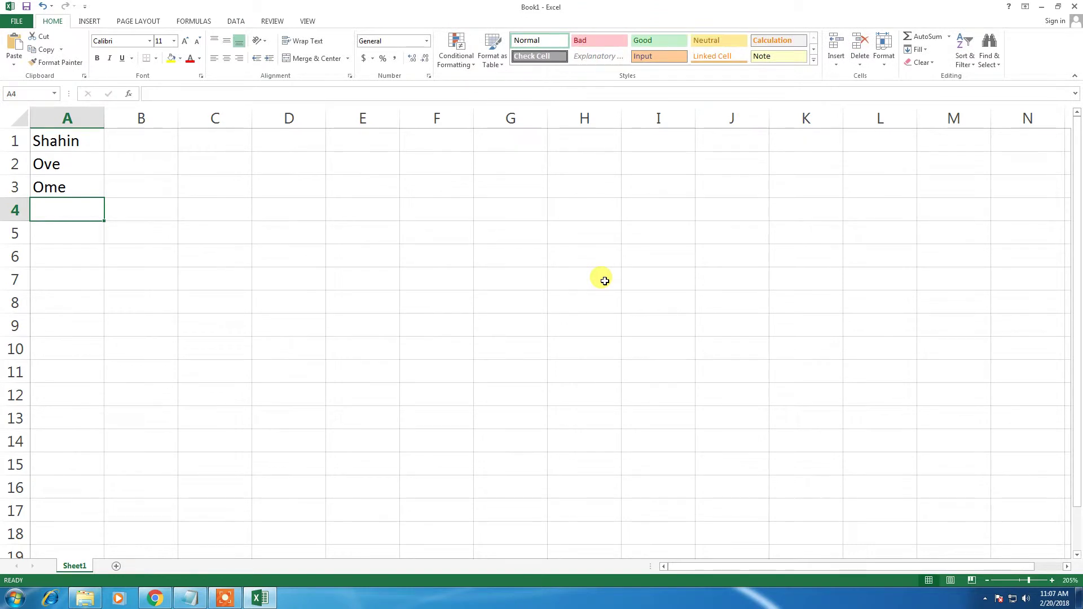
{"action": "type", "text": "Sahanaj"}
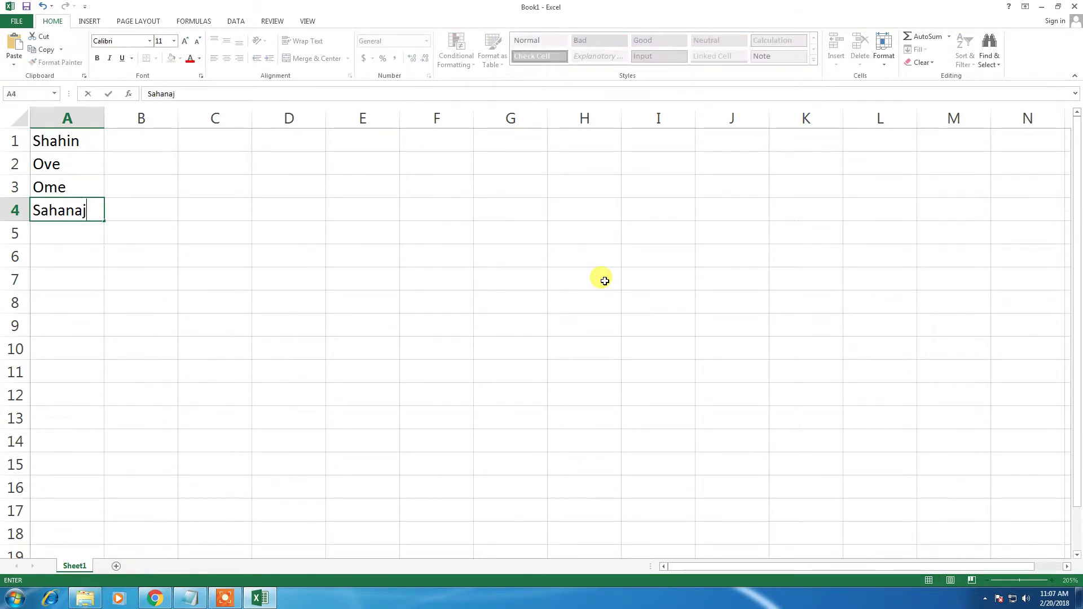
{"action": "left_click", "coordinate": [143, 147]}
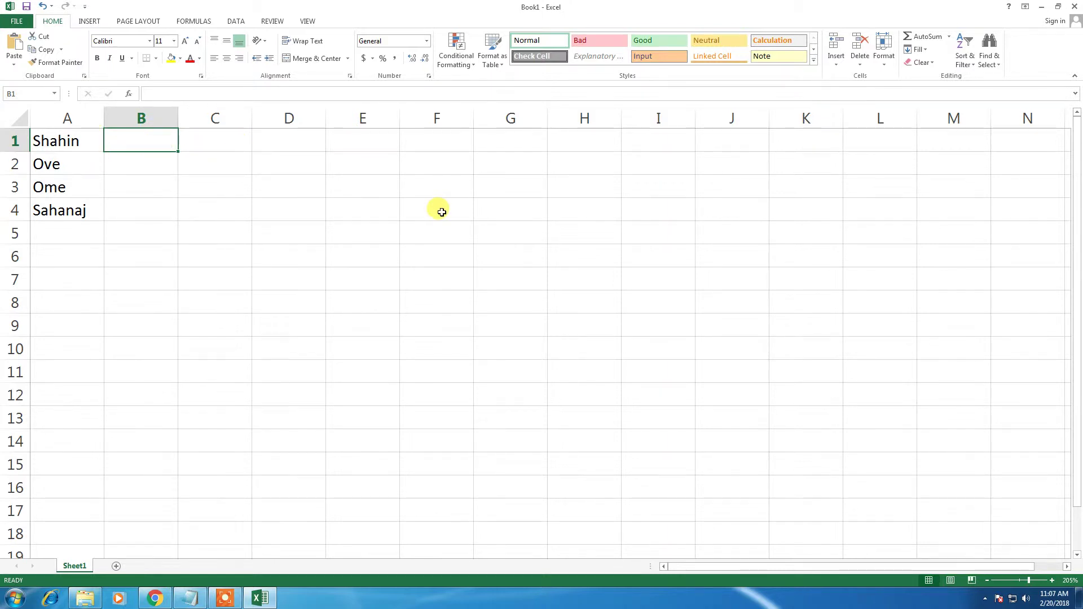
Enter 25, 25, 30 and 20 into cells B1 through B4
{"action": "type", "text": "25"}
{"action": "key", "text": "Return"}
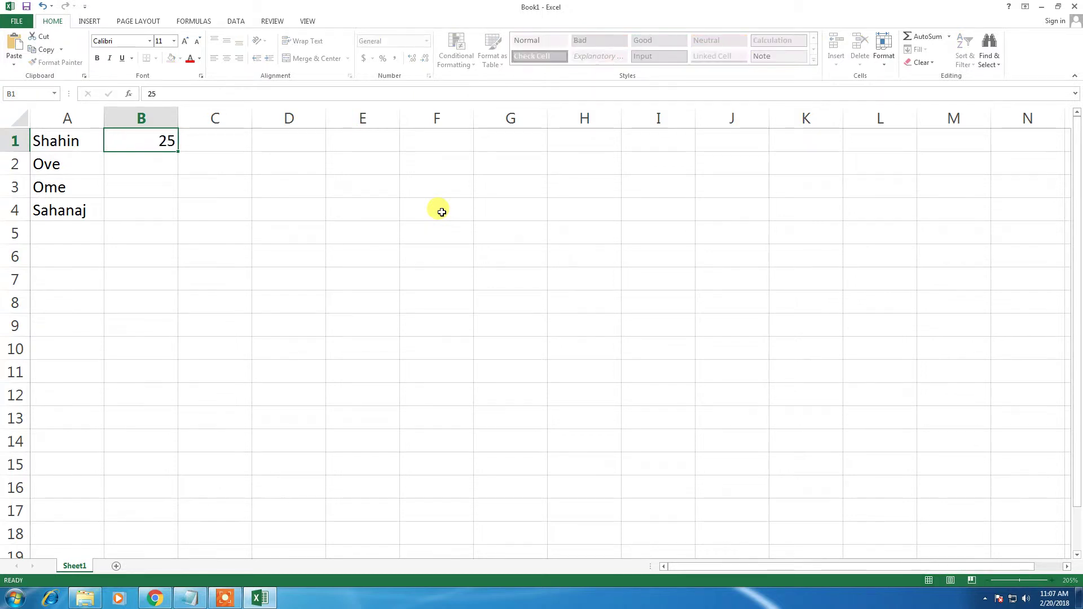
{"action": "type", "text": "25"}
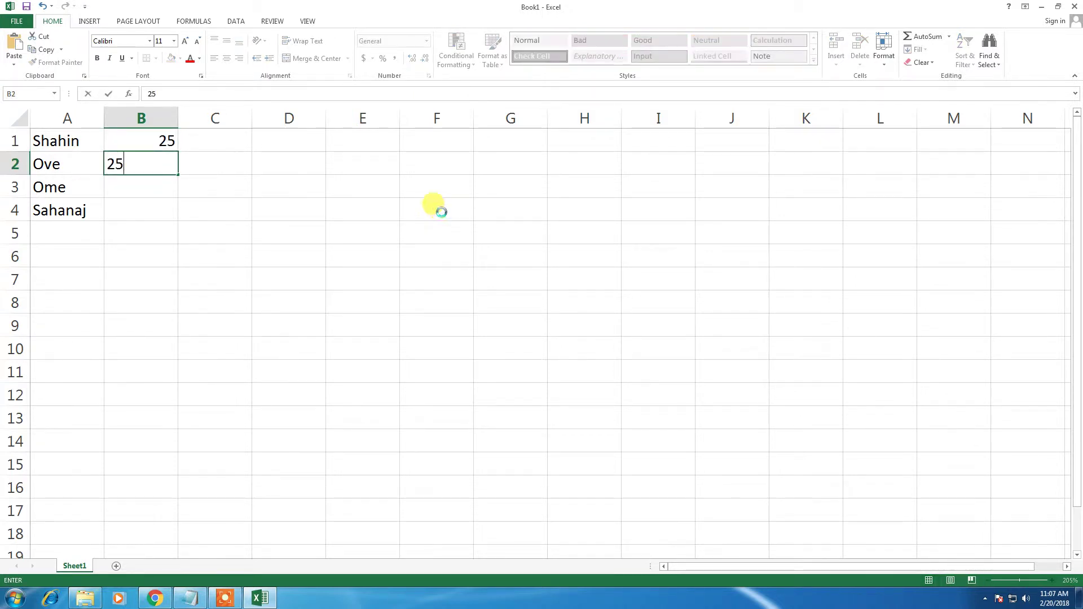
{"action": "key", "text": "Return"}
{"action": "type", "text": "30"}
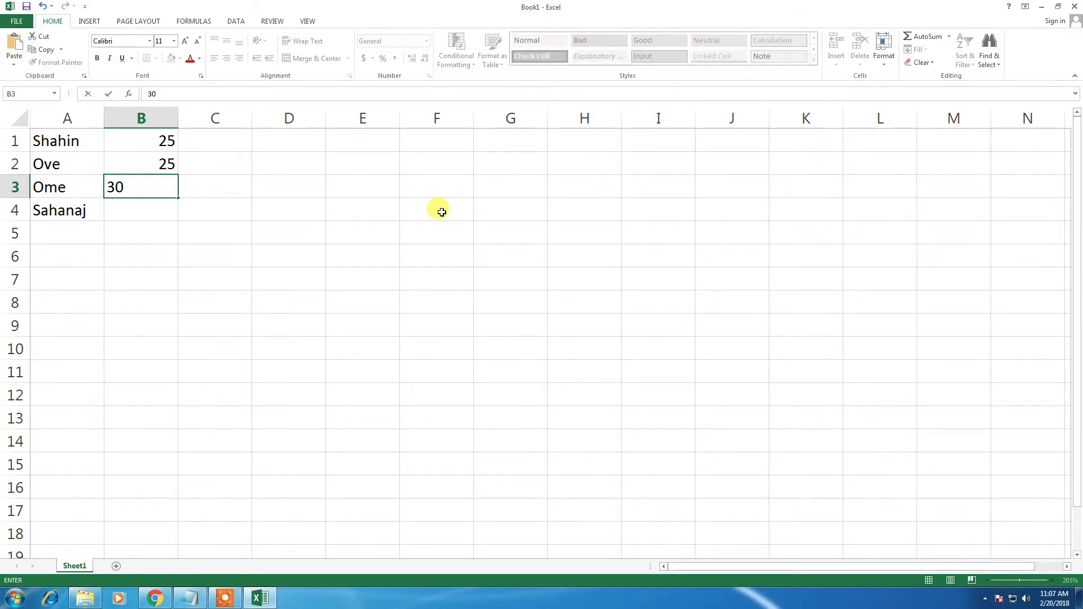
{"action": "key", "text": "Return"}
{"action": "type", "text": "20"}
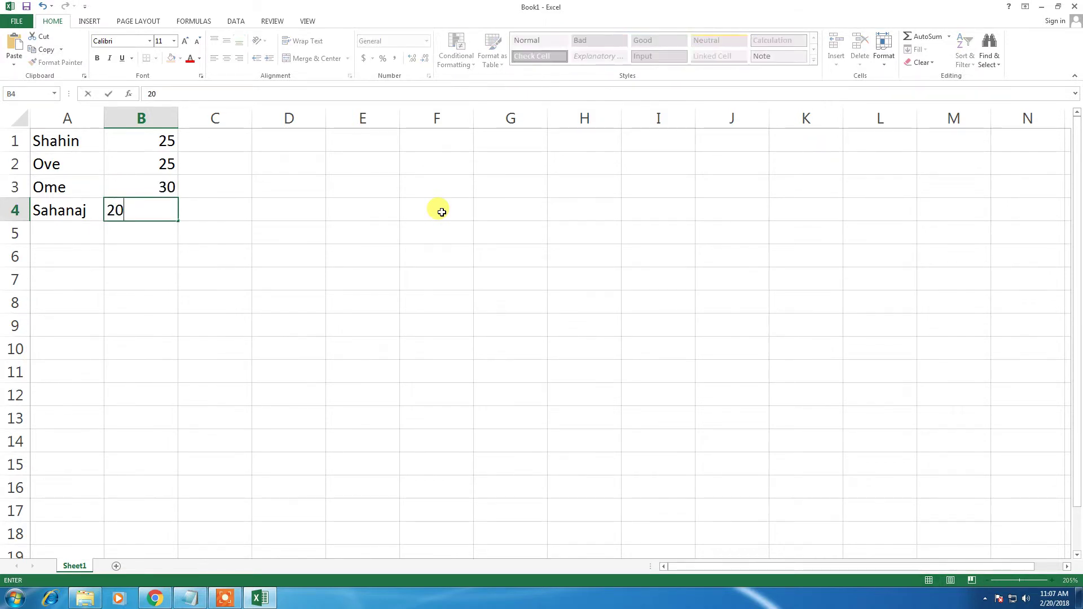
{"action": "left_click", "coordinate": [193, 204]}
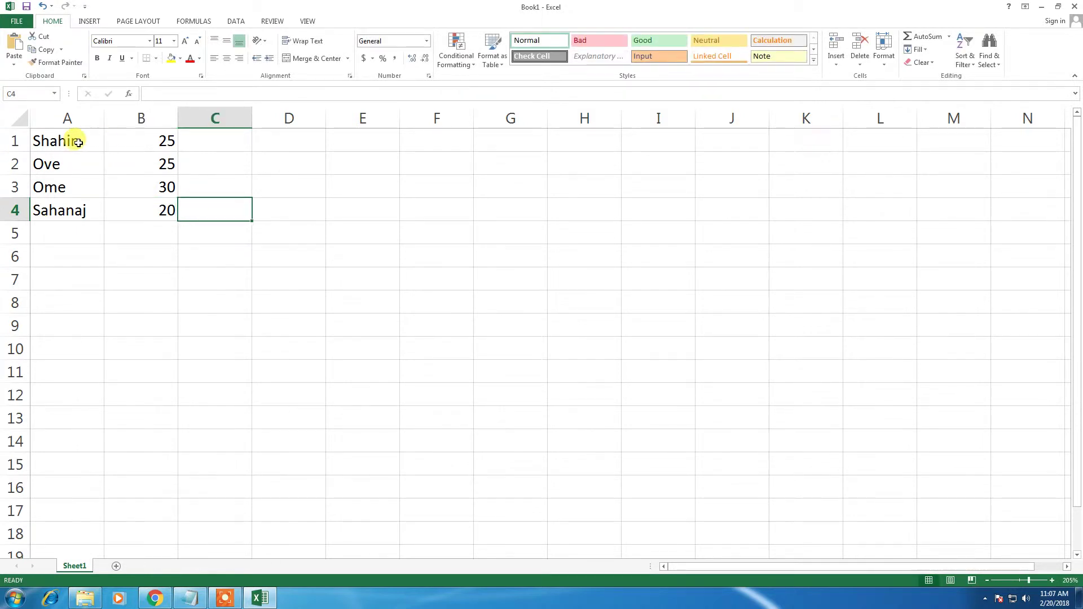
Insert a 3-D Pie chart built from the data in A1:B4
{"action": "mouse_move", "coordinate": [73, 139]}
{"action": "left_mouse_down"}
{"action": "mouse_move", "coordinate": [107, 150]}
{"action": "mouse_move", "coordinate": [141, 212]}
{"action": "left_mouse_up"}
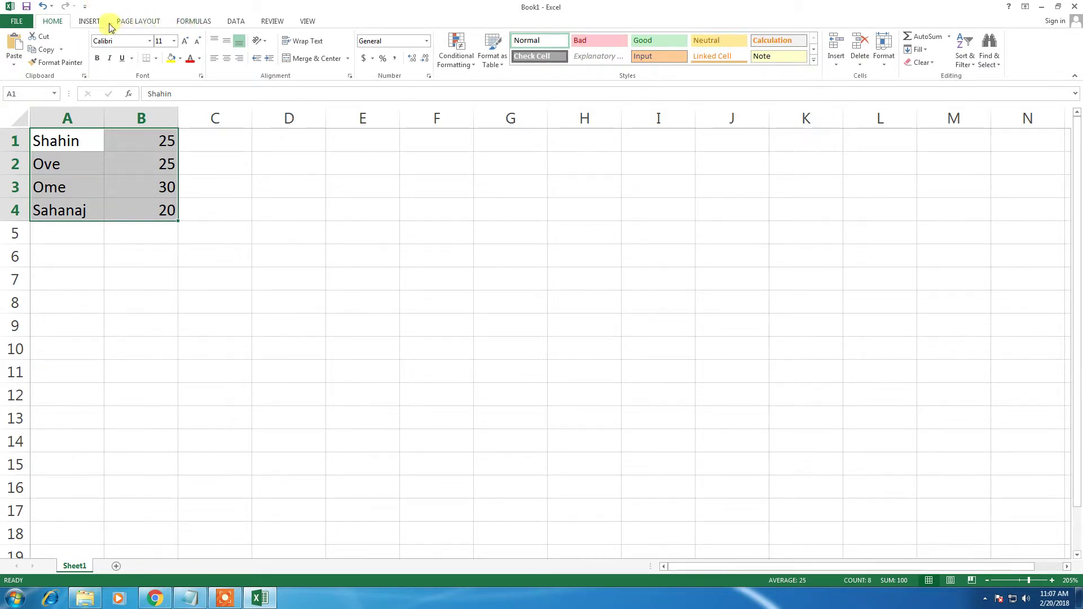
{"action": "left_click", "coordinate": [88, 21]}
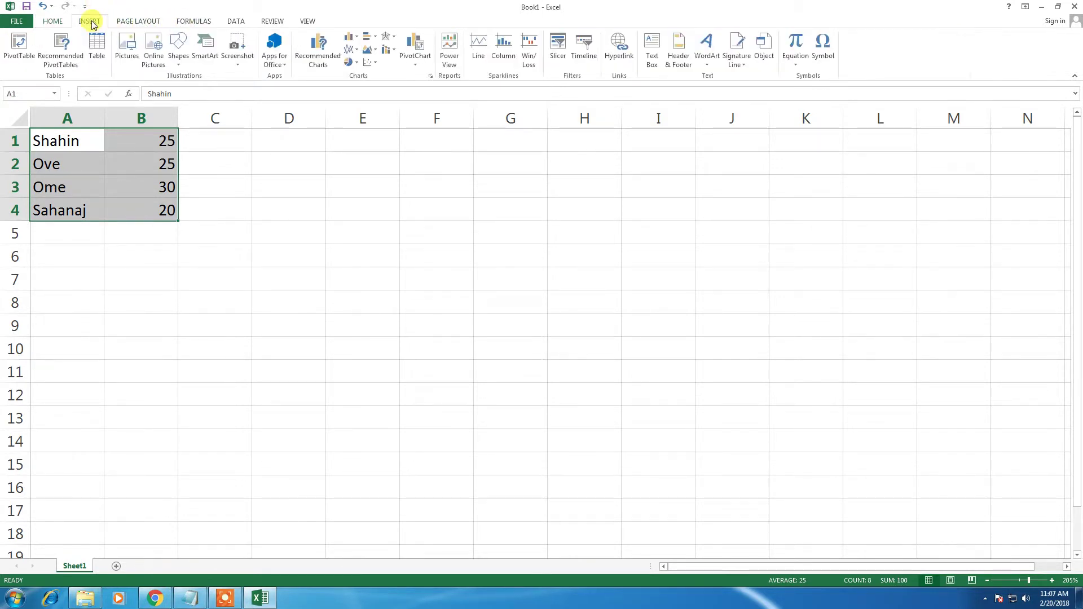
{"action": "left_click", "coordinate": [354, 64]}
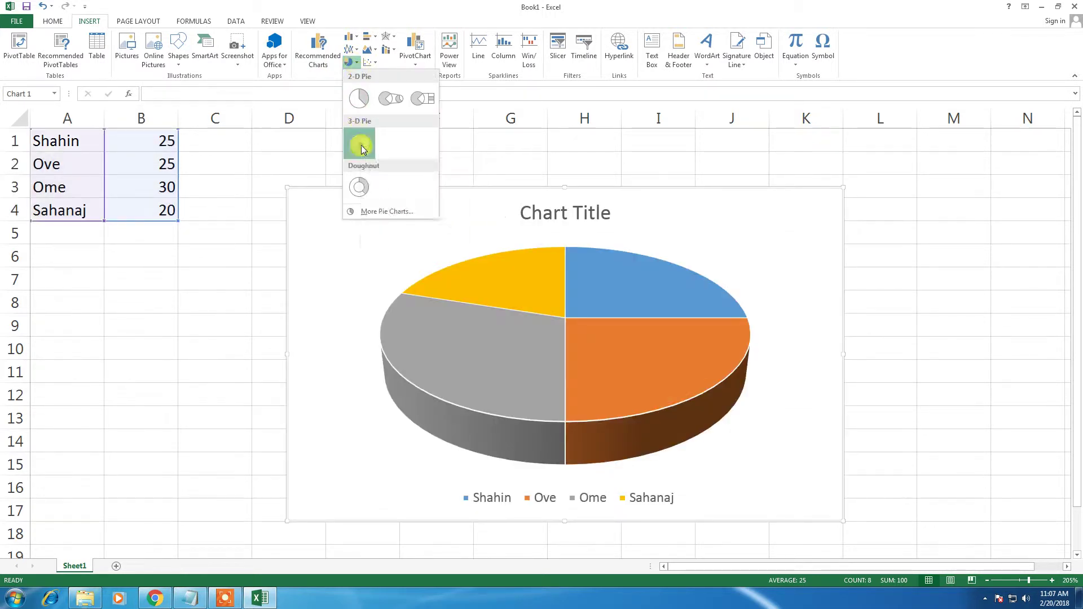
{"action": "left_click", "coordinate": [360, 146]}
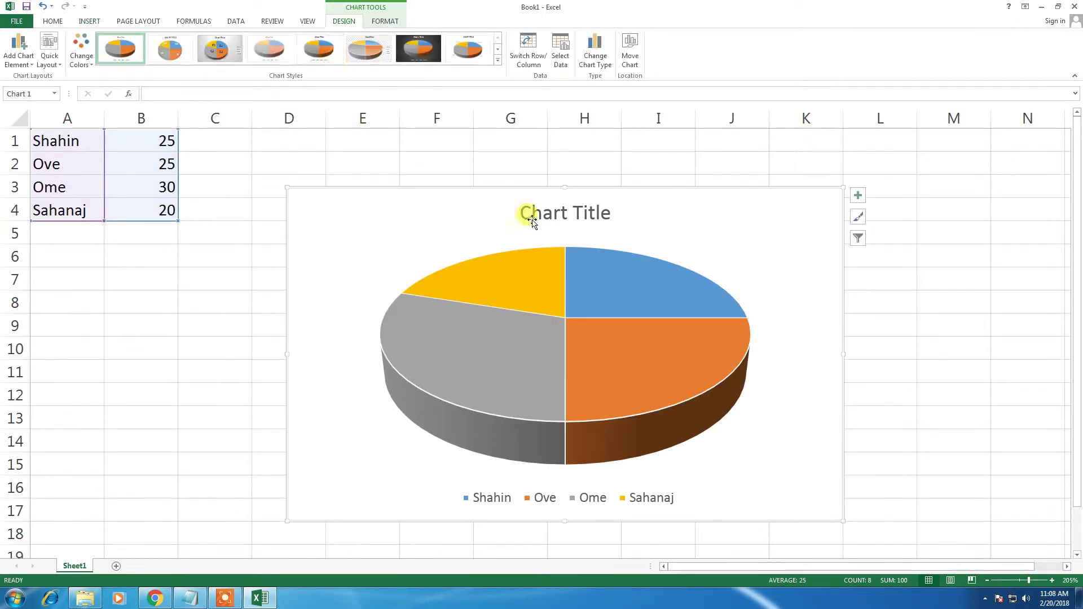
Replace the pie chart's 'Chart Title' placeholder with 'Land'
{"action": "left_click", "coordinate": [555, 212]}
{"action": "left_click_drag", "start_coordinate": [520, 212], "coordinate": [615, 213]}
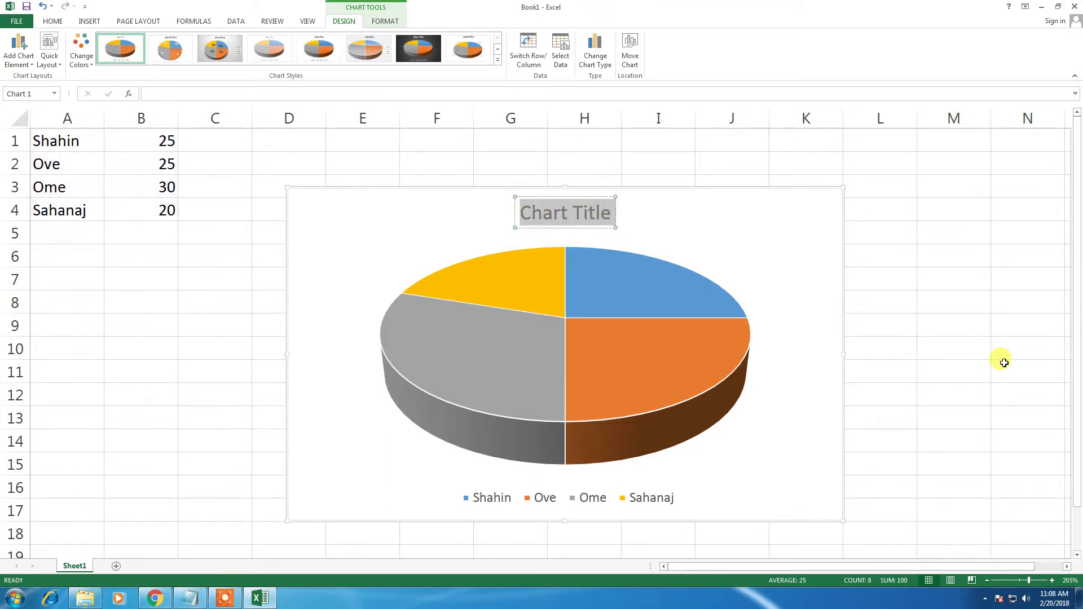
{"action": "type", "text": "Land"}
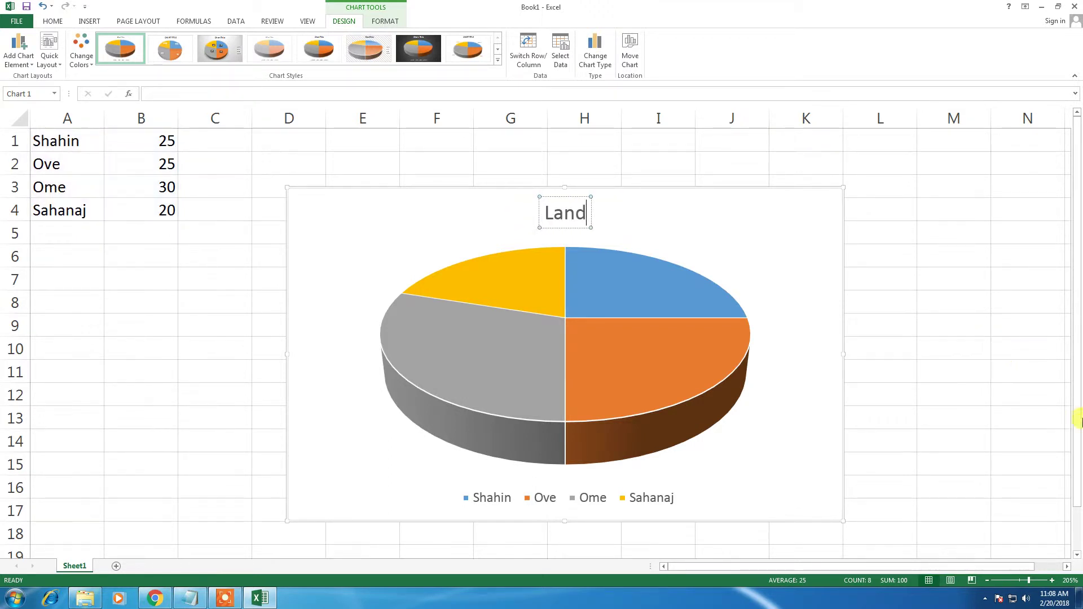
{"action": "left_click", "coordinate": [666, 212]}
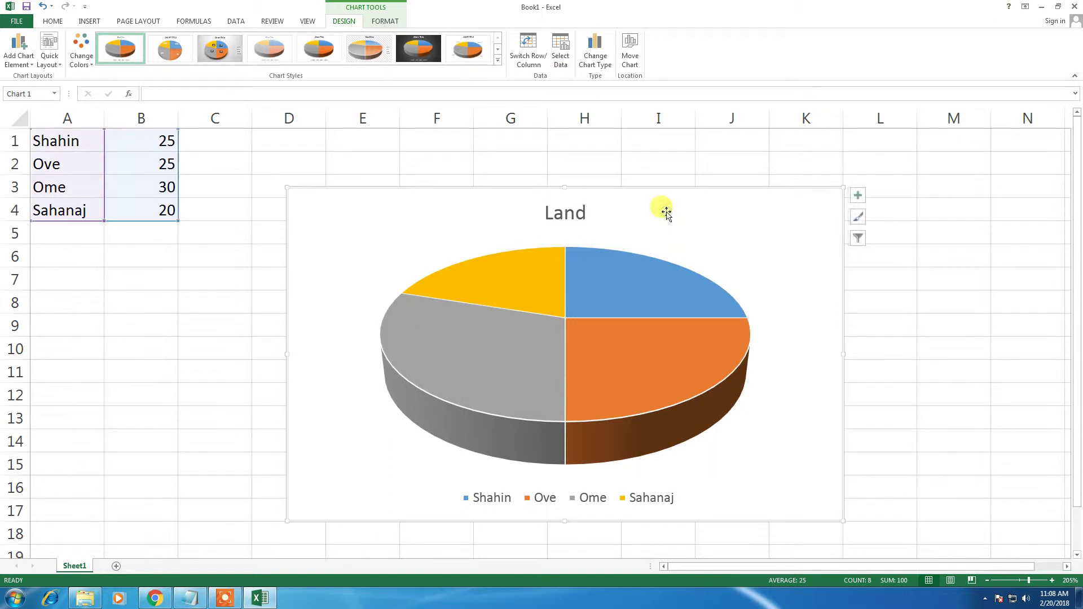
Fill the chart area with a light green theme colour via Shape Fill
{"action": "left_click", "coordinate": [388, 25]}
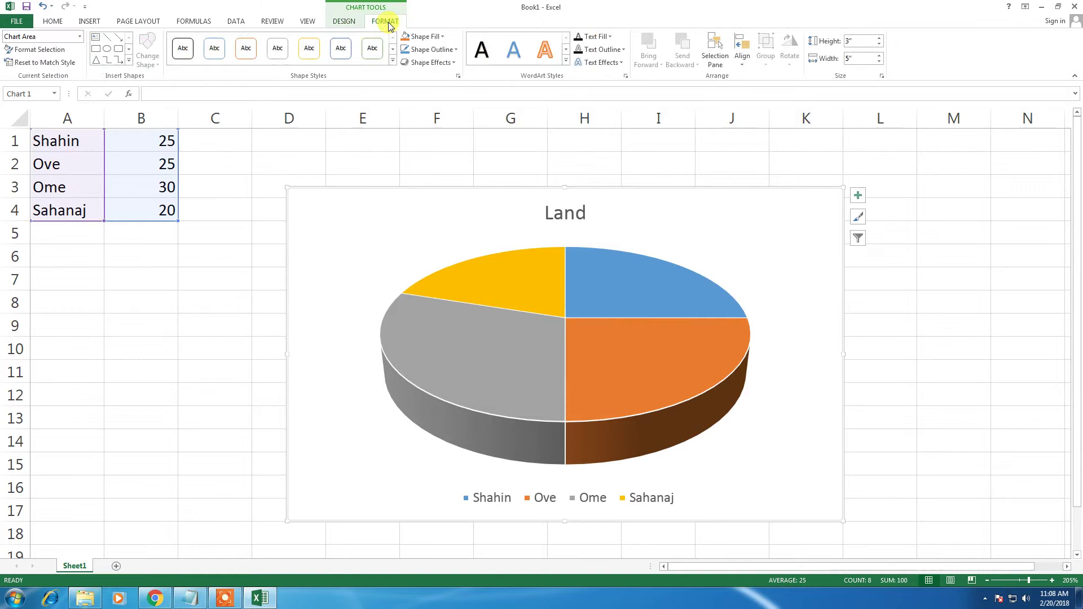
{"action": "left_click", "coordinate": [422, 36]}
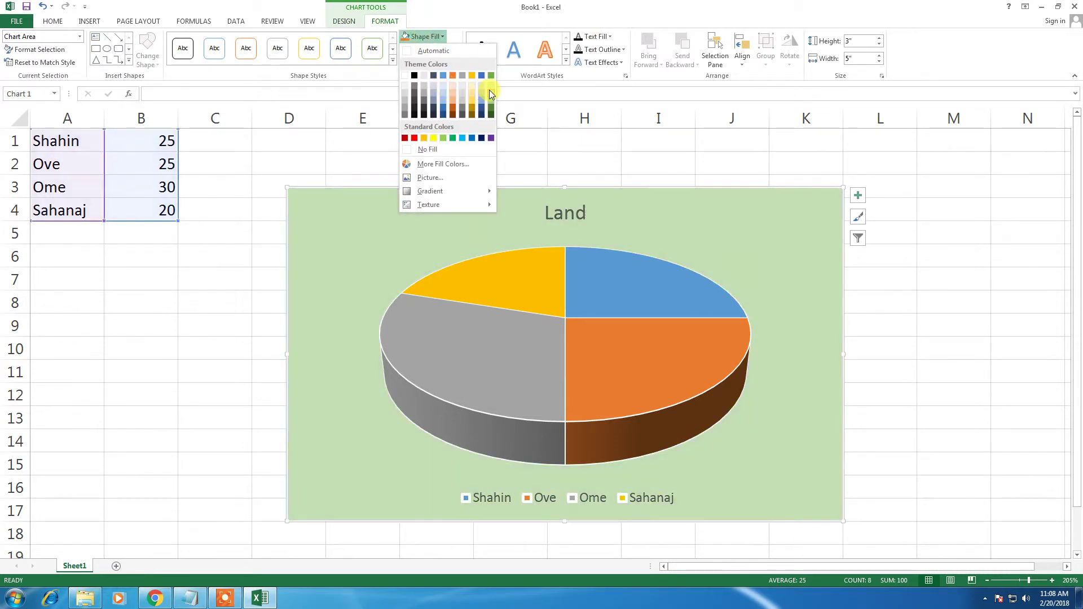
{"action": "left_click", "coordinate": [491, 89]}
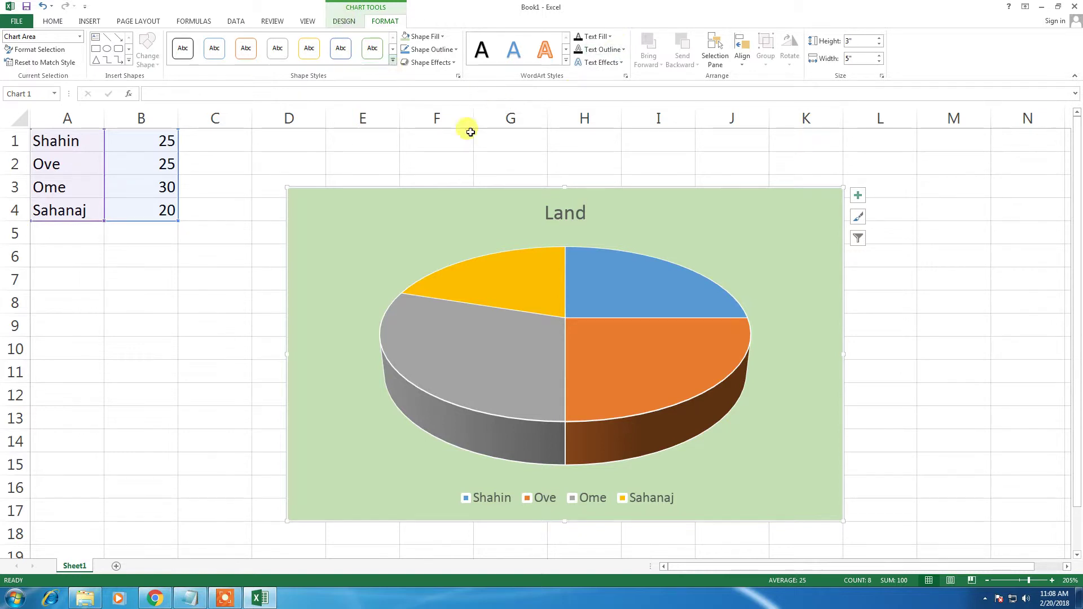
Apply chart Style 9 with percentage slice labels to the Land pie chart
{"action": "left_click", "coordinate": [344, 21]}
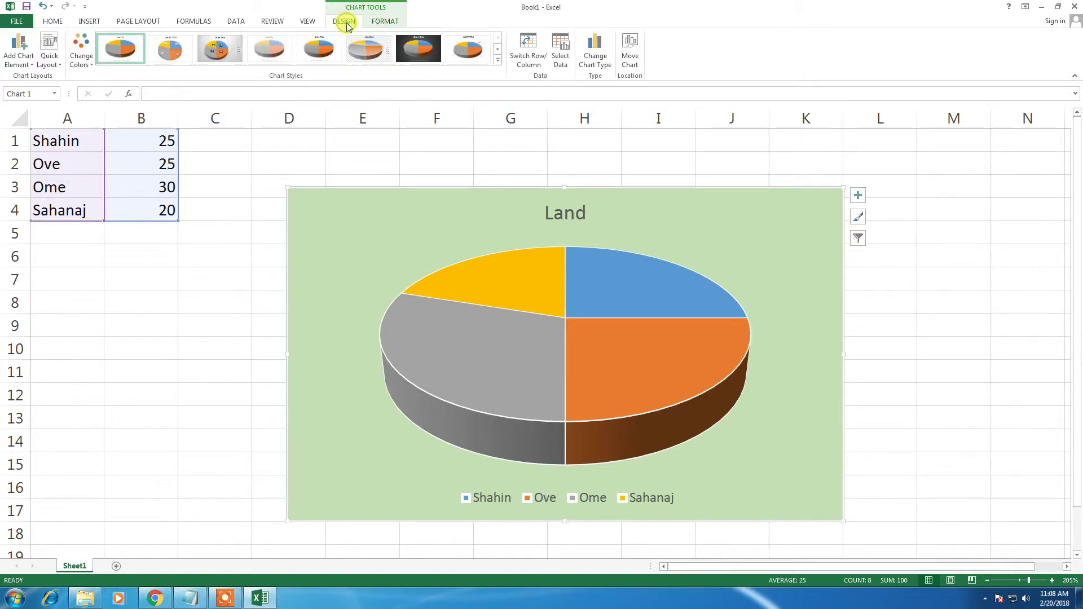
{"action": "left_click", "coordinate": [496, 60]}
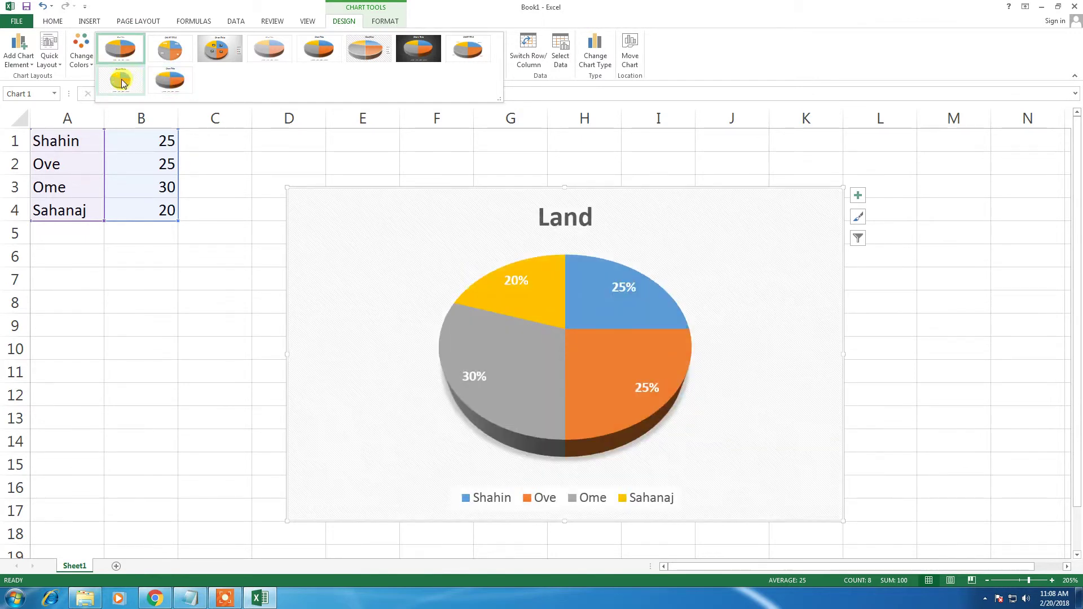
{"action": "left_click", "coordinate": [121, 80]}
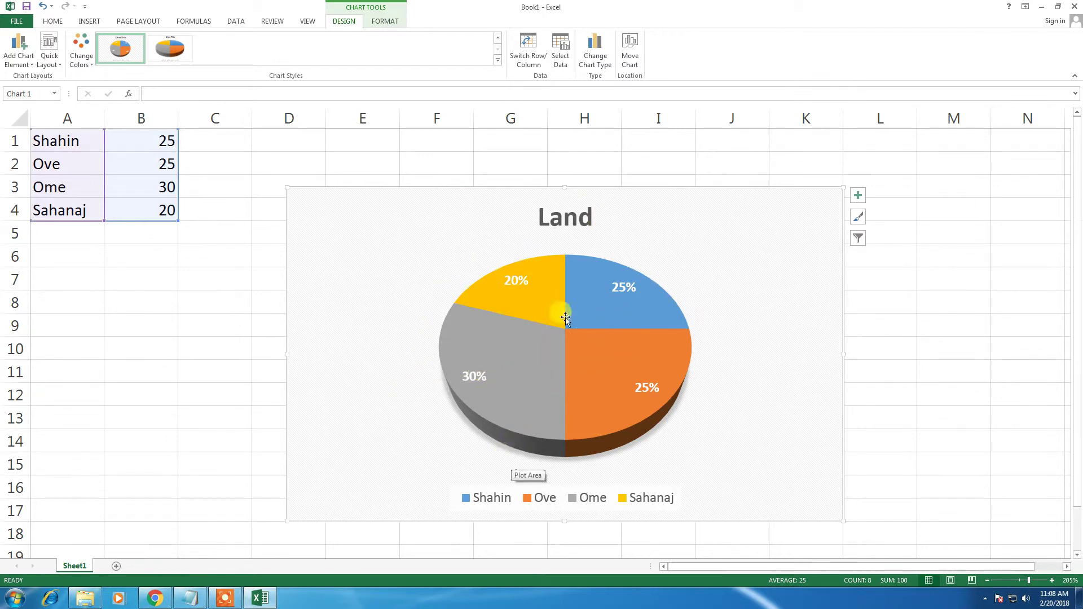
{"action": "left_click", "coordinate": [544, 367]}
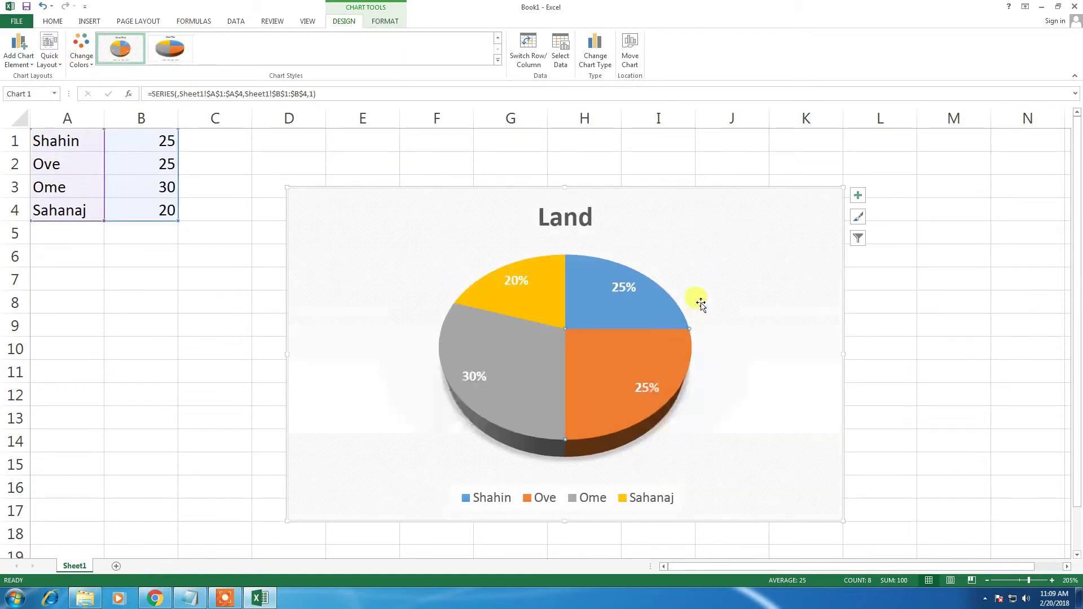
{"action": "left_click", "coordinate": [881, 315]}
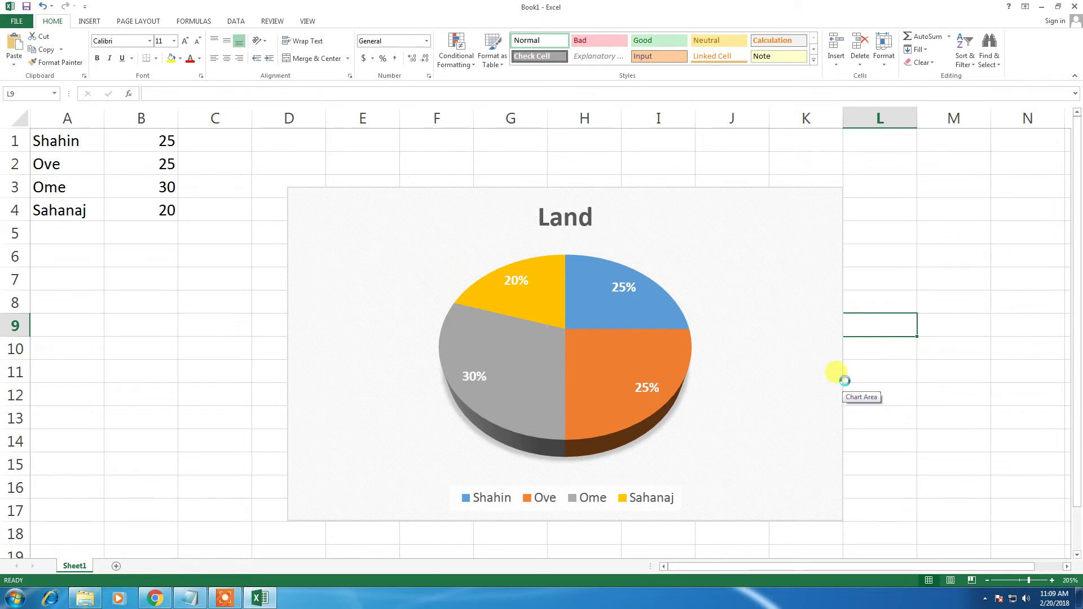
{"action": "key", "text": "ctrl+p"}
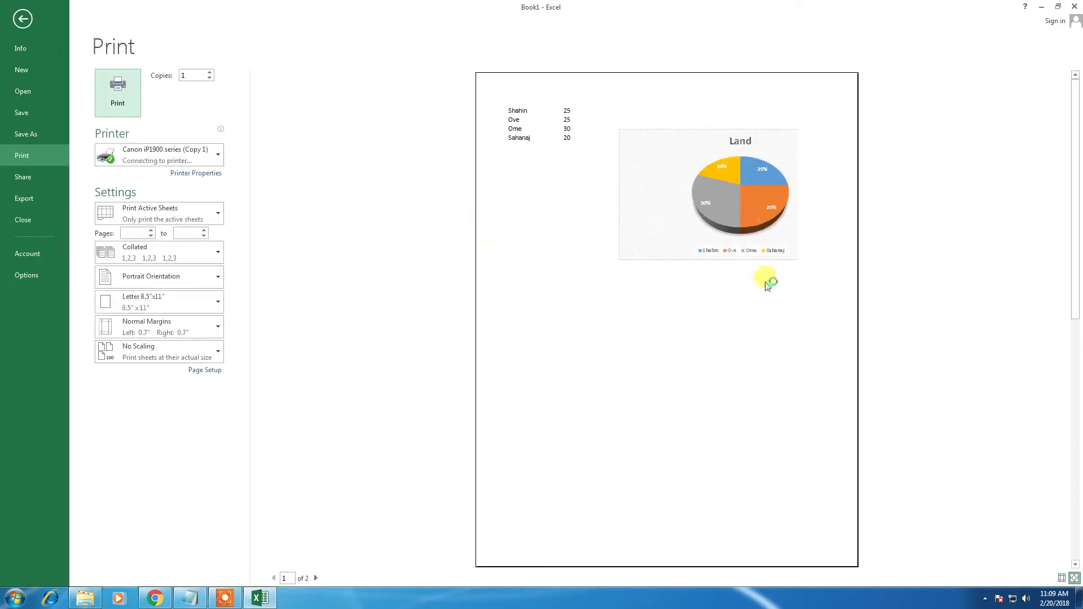
{"action": "left_click", "coordinate": [22, 18]}
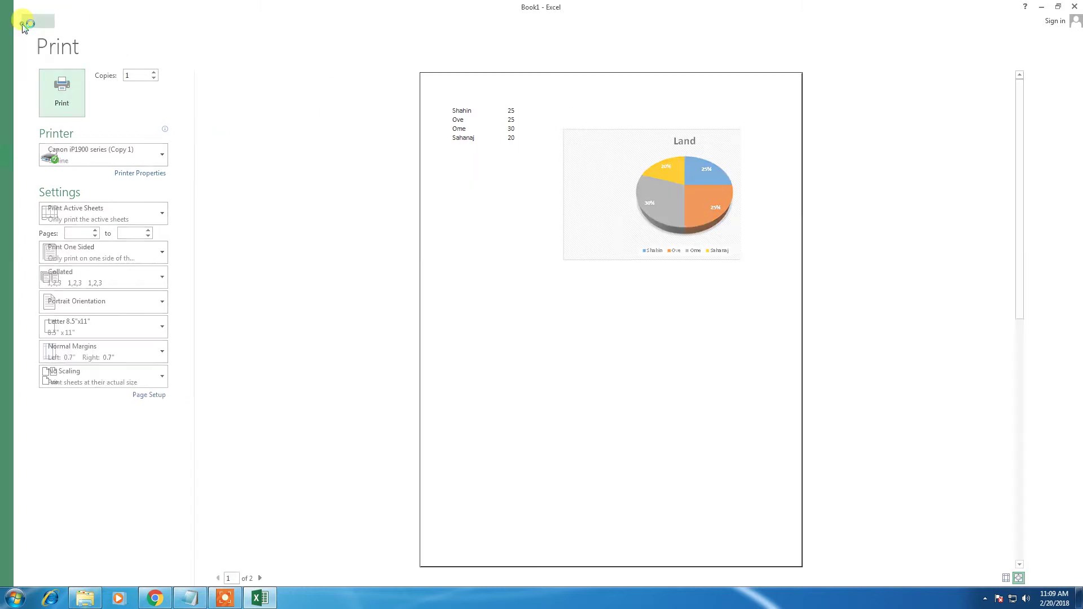
{"action": "left_click", "coordinate": [661, 275]}
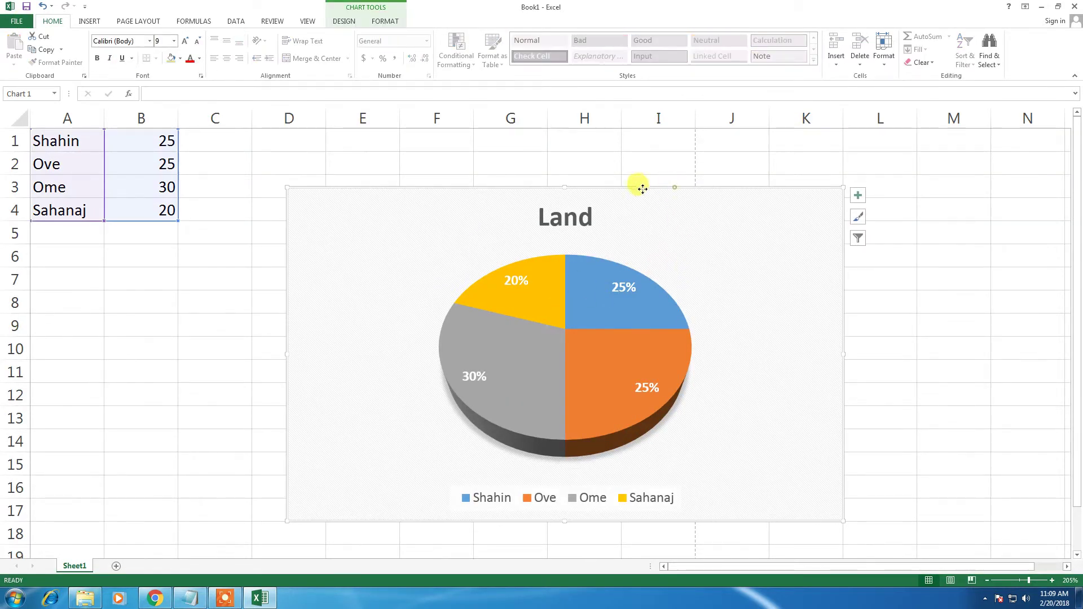
Delete the Land pie chart and insert a Clustered Column chart of A1:B4
{"action": "left_click_drag", "start_coordinate": [671, 186], "coordinate": [451, 228]}
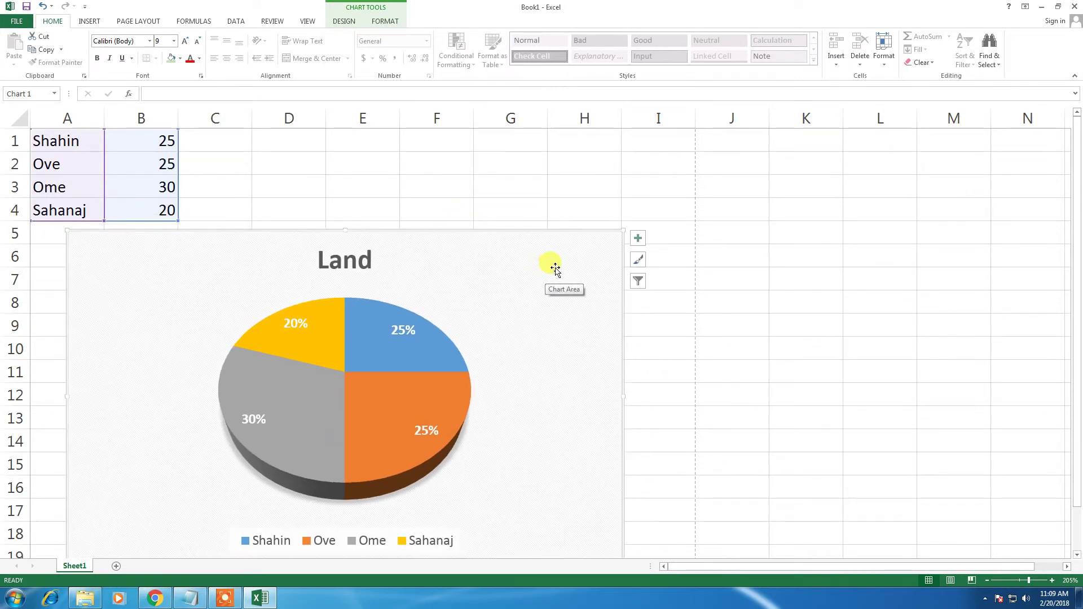
{"action": "key", "text": "Delete"}
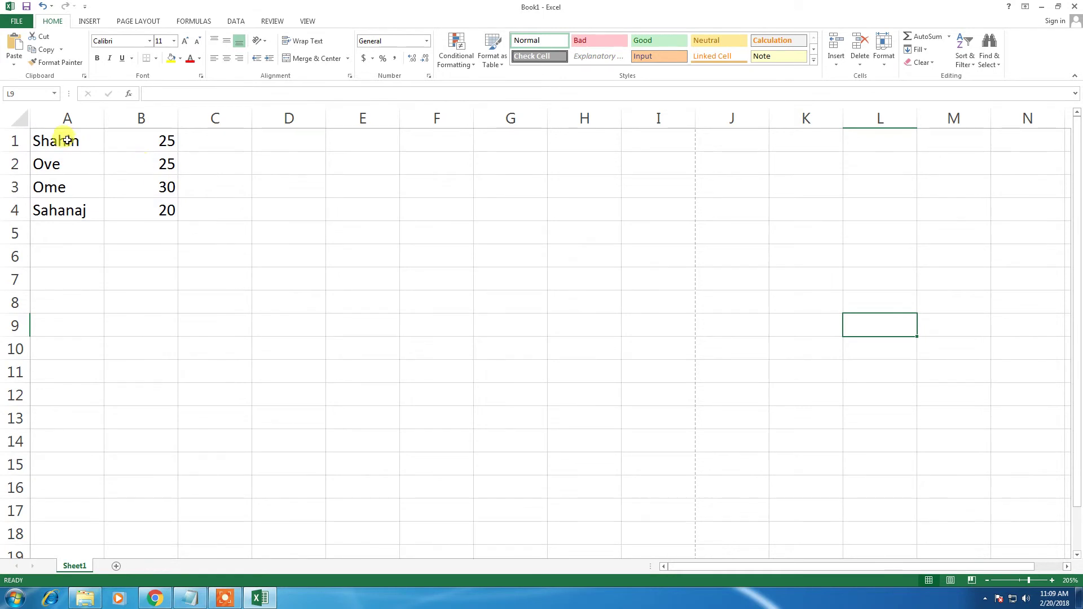
{"action": "left_click_drag", "start_coordinate": [65, 141], "coordinate": [125, 206]}
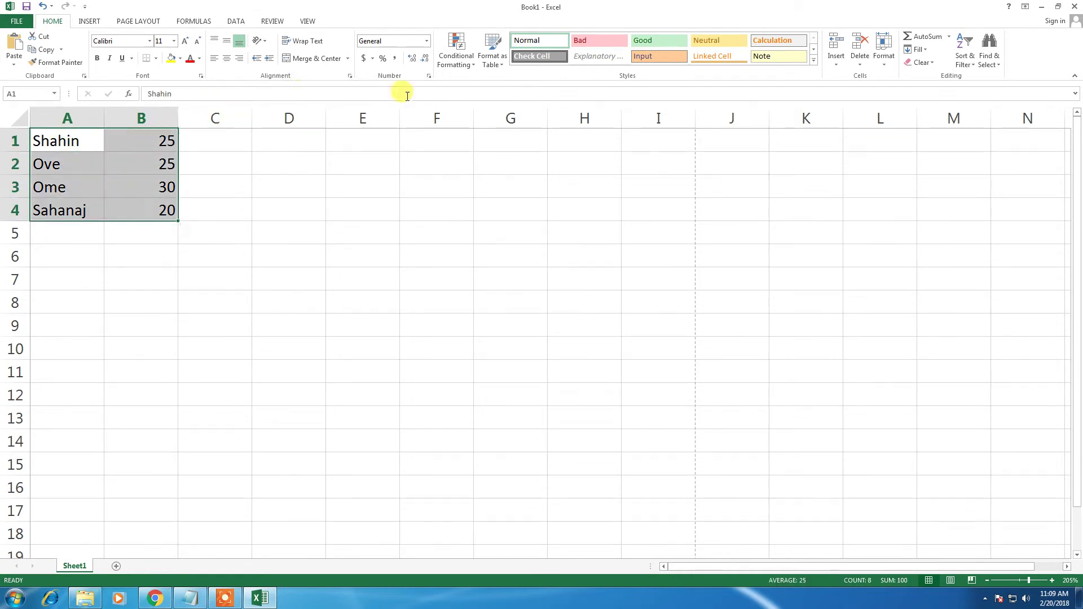
{"action": "left_click", "coordinate": [90, 22]}
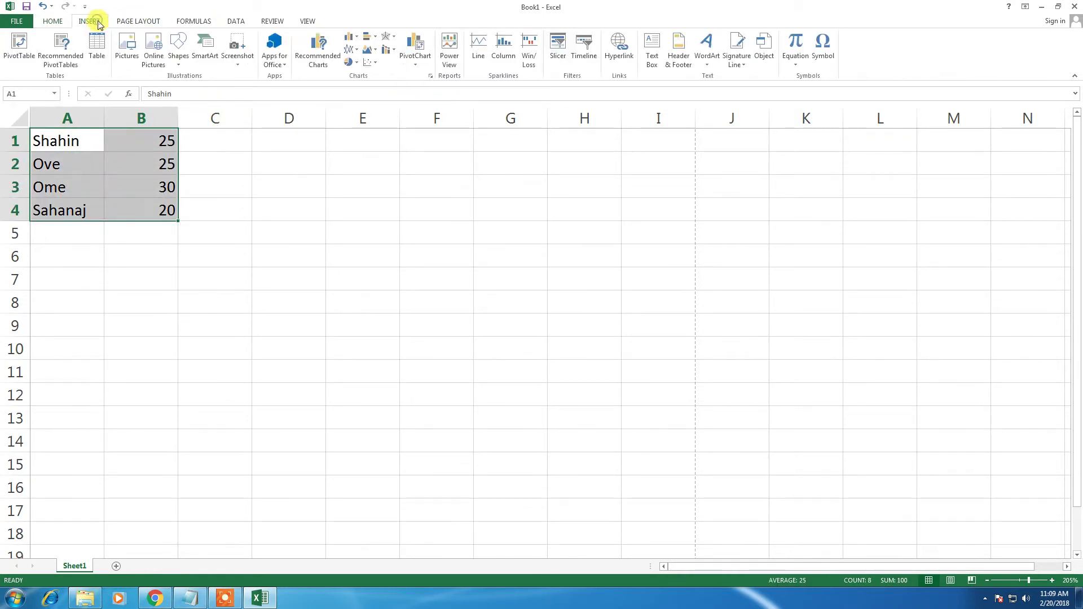
{"action": "left_click", "coordinate": [357, 42]}
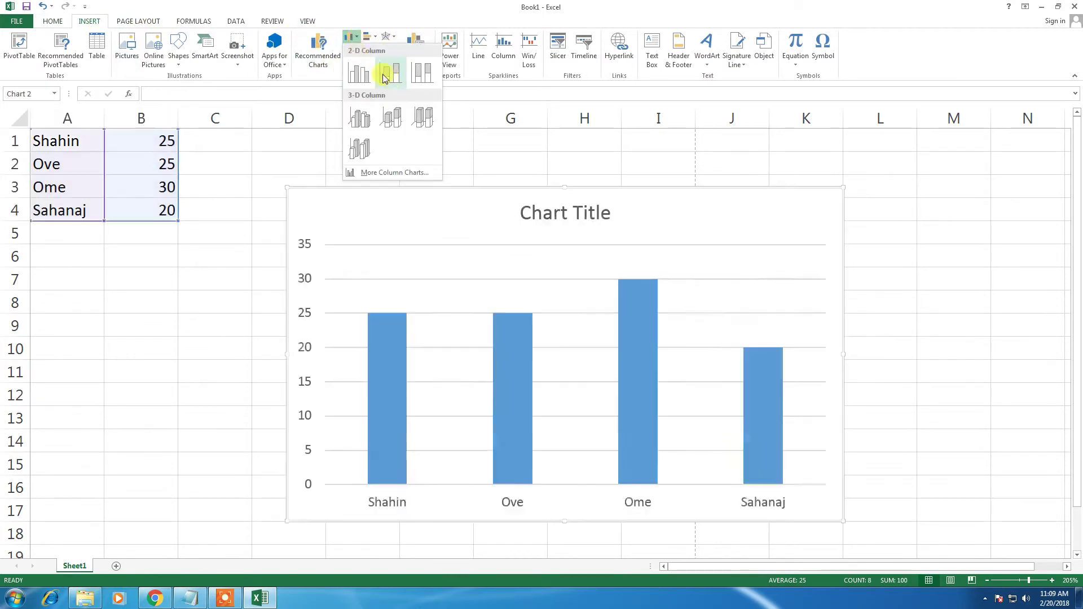
{"action": "left_click", "coordinate": [388, 73]}
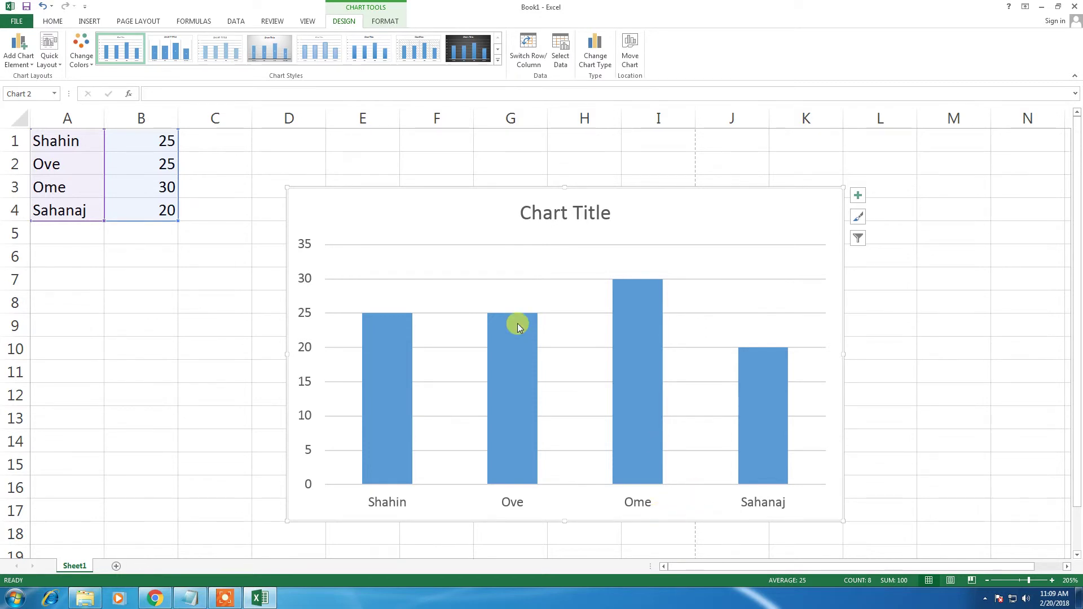
Replace the column chart's 'Chart Title' placeholder with 'Toll'
{"action": "left_click", "coordinate": [560, 212]}
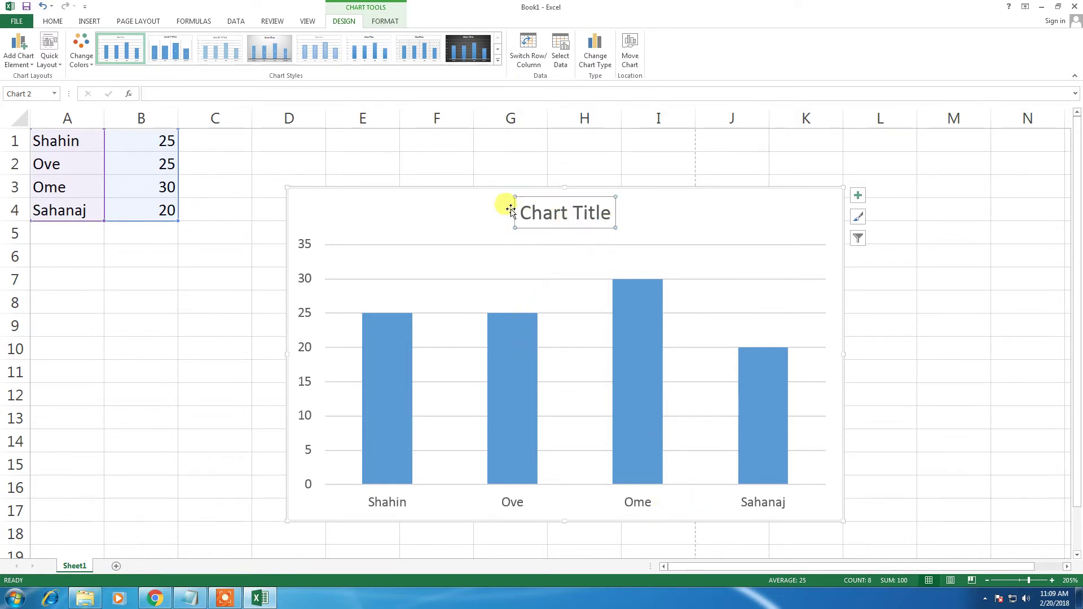
{"action": "left_click_drag", "start_coordinate": [522, 212], "coordinate": [602, 228]}
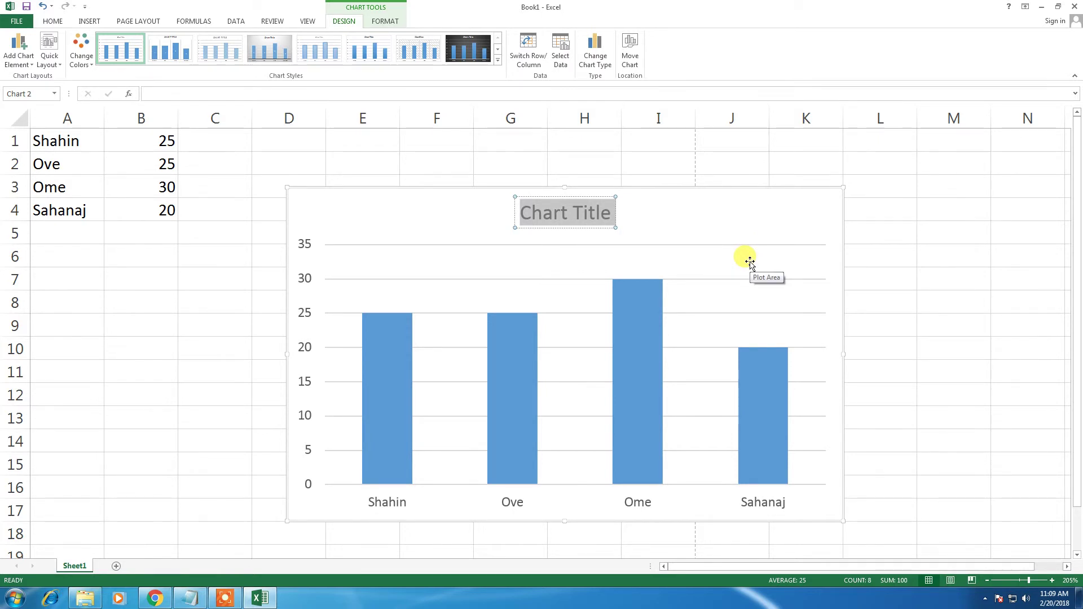
{"action": "type", "text": "Toll"}
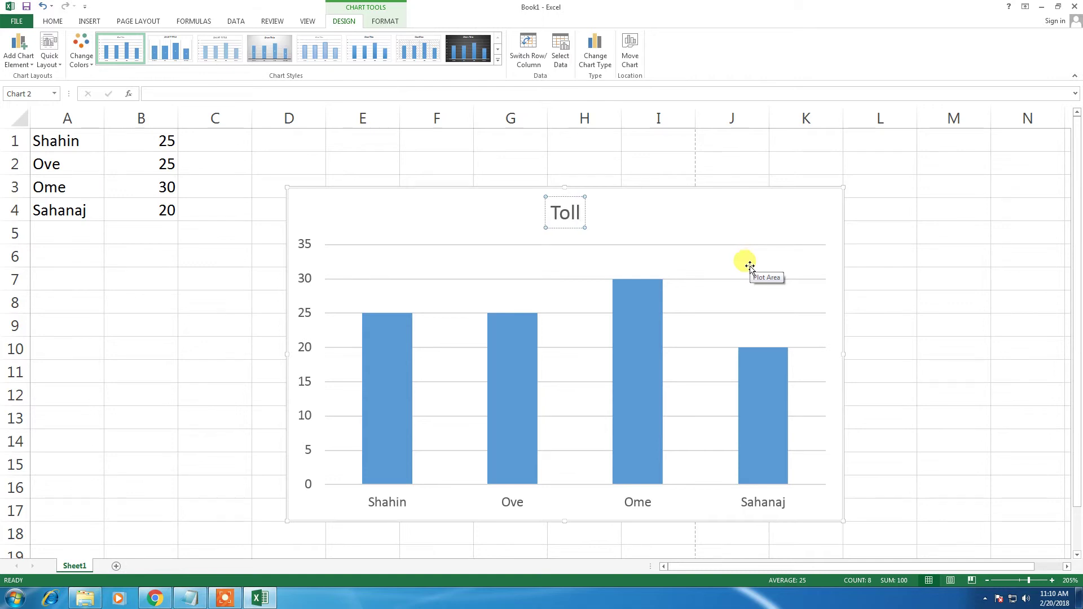
{"action": "left_click", "coordinate": [497, 61]}
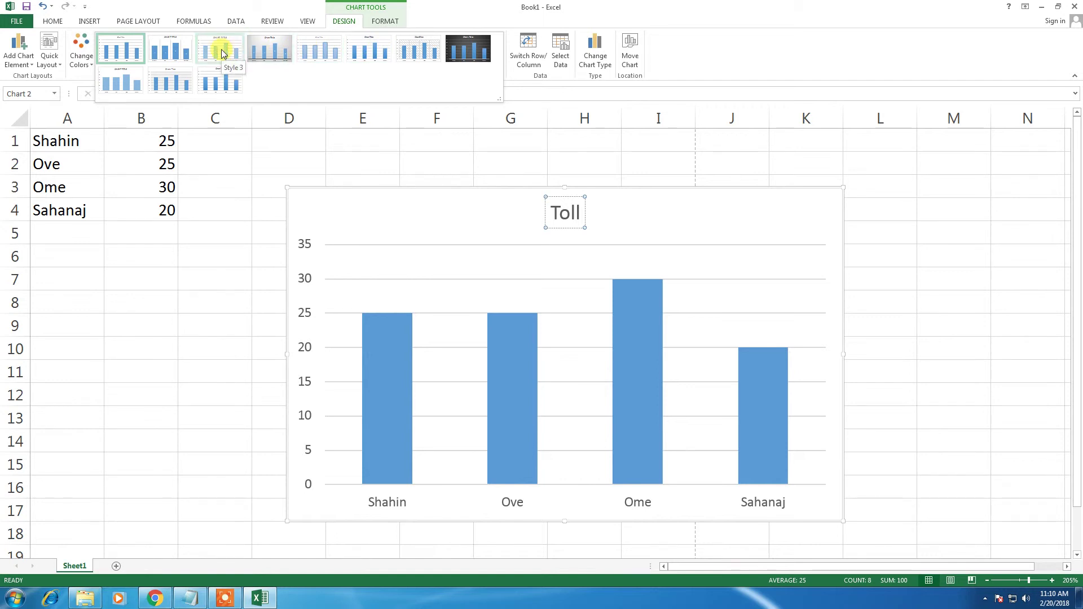
Apply a Toll chart style with value labels 25, 25, 30, 20 inside columns over a grey gradient
{"action": "left_click", "coordinate": [648, 219]}
{"action": "left_click", "coordinate": [649, 217]}
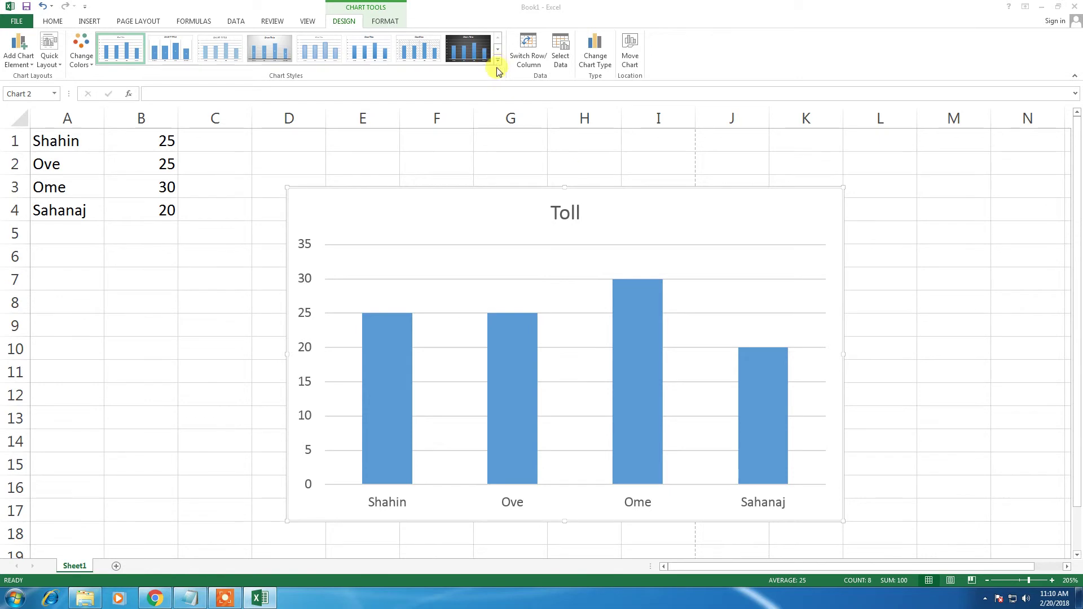
{"action": "left_click", "coordinate": [395, 203]}
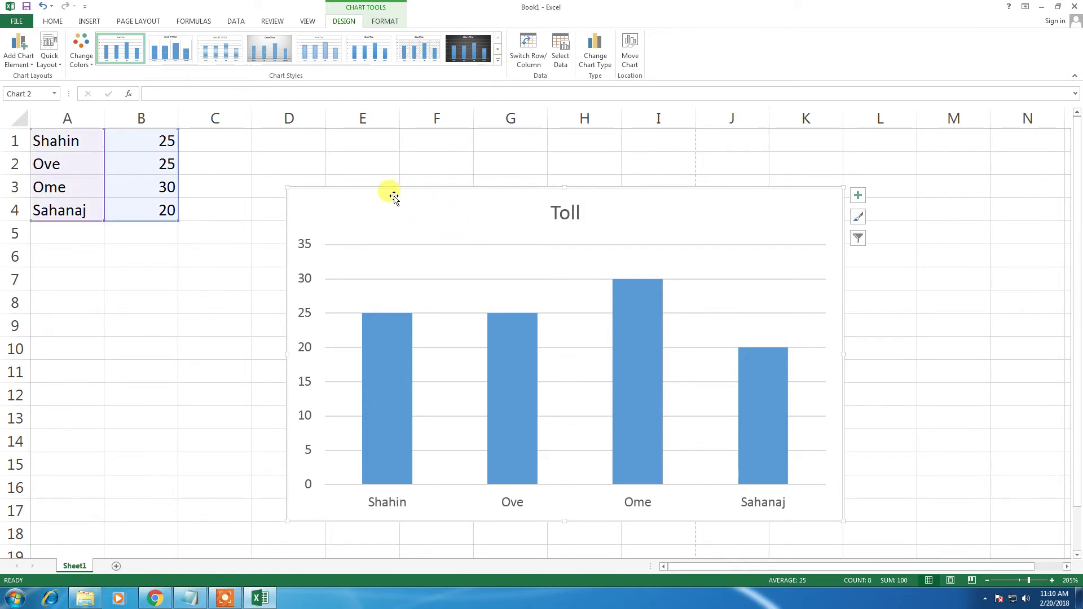
{"action": "left_click", "coordinate": [497, 60]}
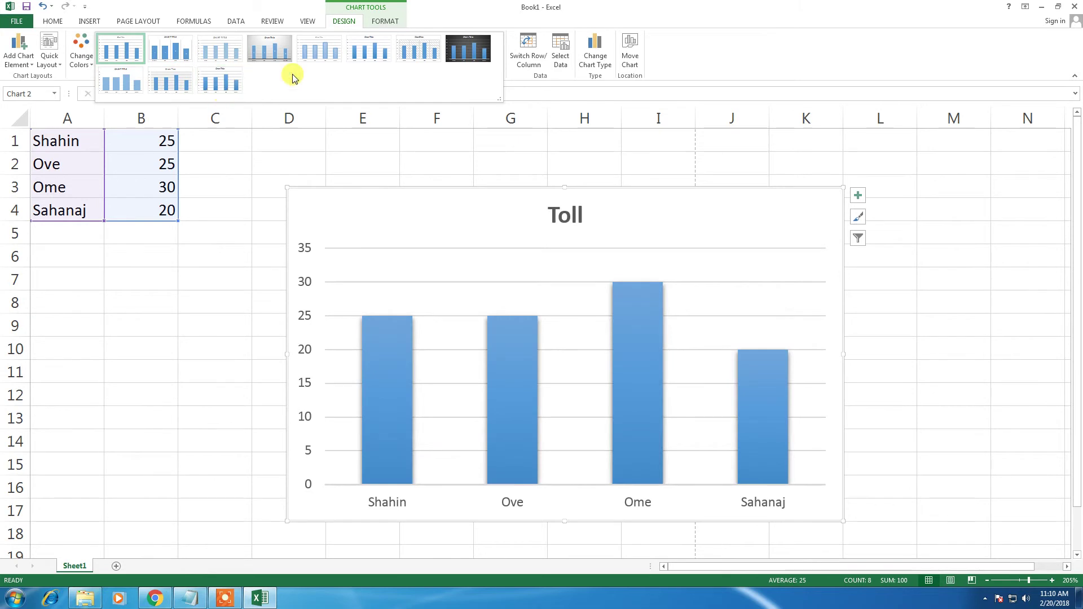
{"action": "left_click", "coordinate": [276, 44]}
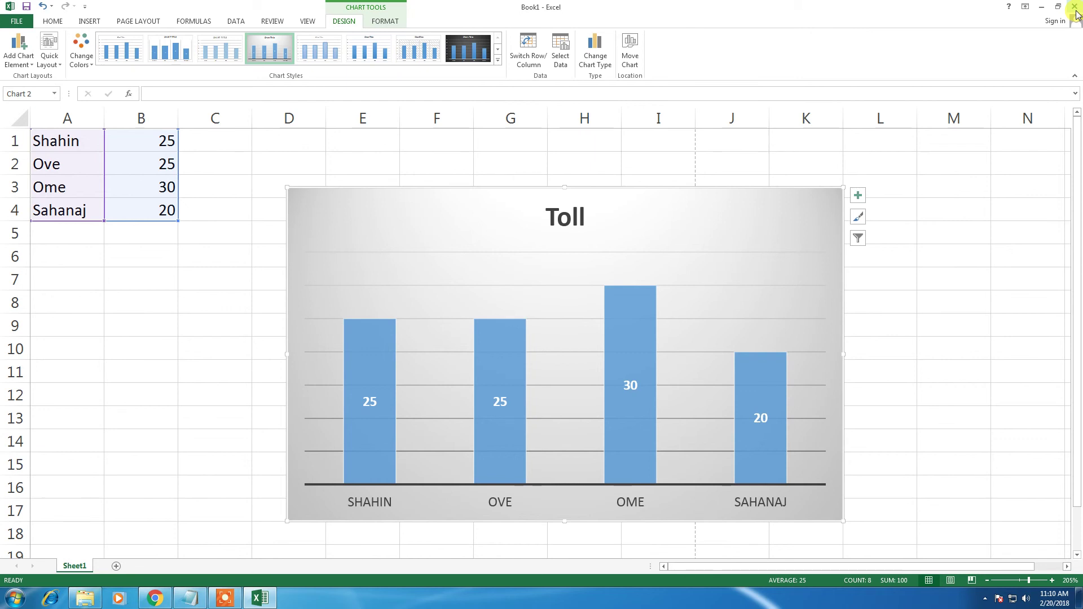
Change the Toll chart area's Shape Fill from the grey gradient to light green
{"action": "left_click", "coordinate": [385, 20]}
{"action": "left_click", "coordinate": [423, 36]}
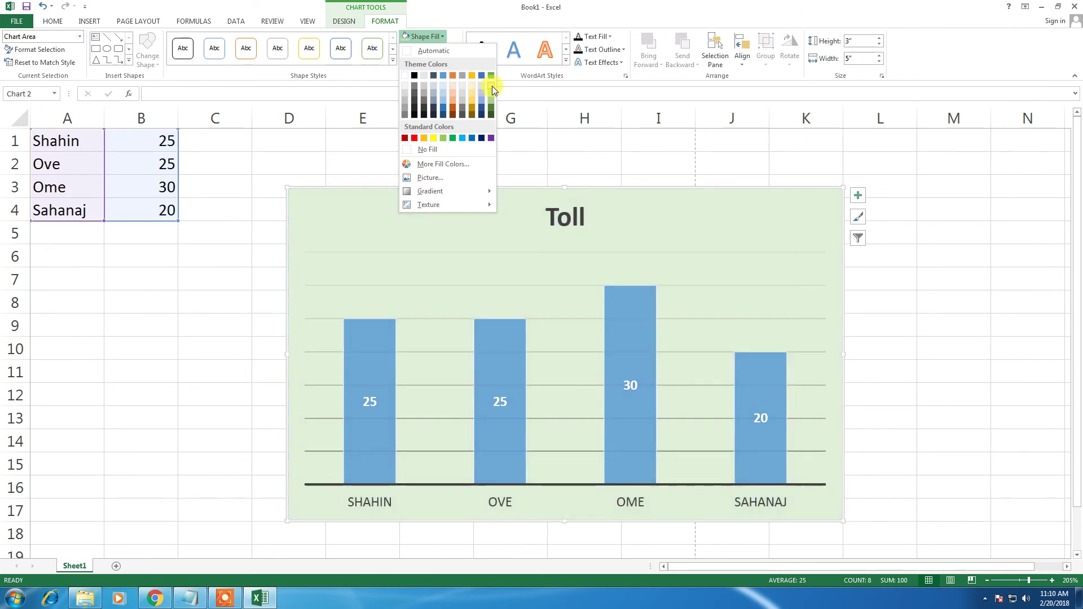
{"action": "left_click", "coordinate": [492, 86]}
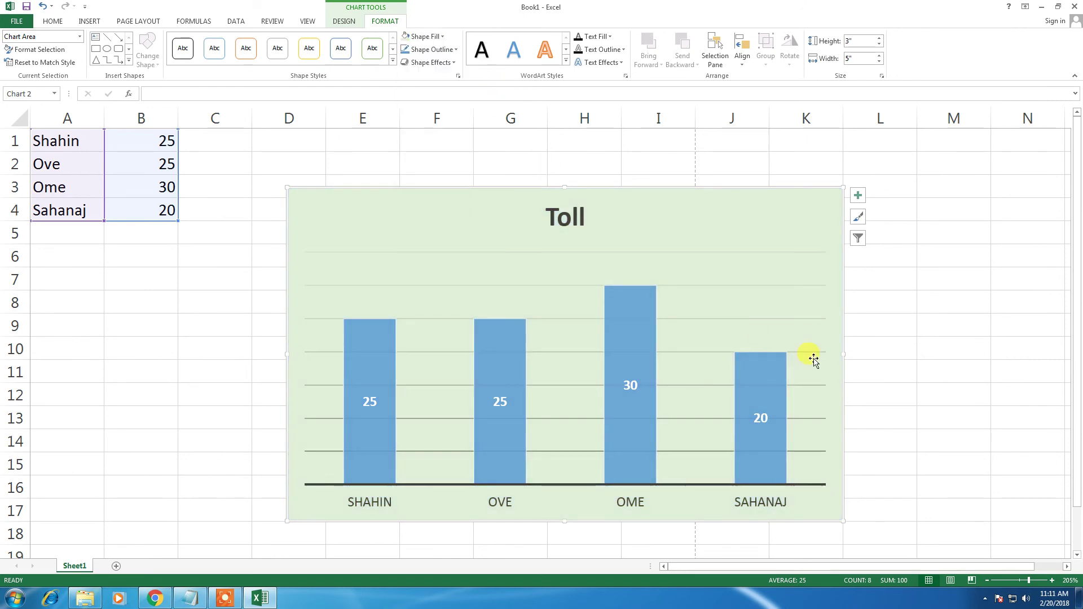
Preview the green Toll chart's printout, then close Excel
{"action": "left_click", "coordinate": [17, 21]}
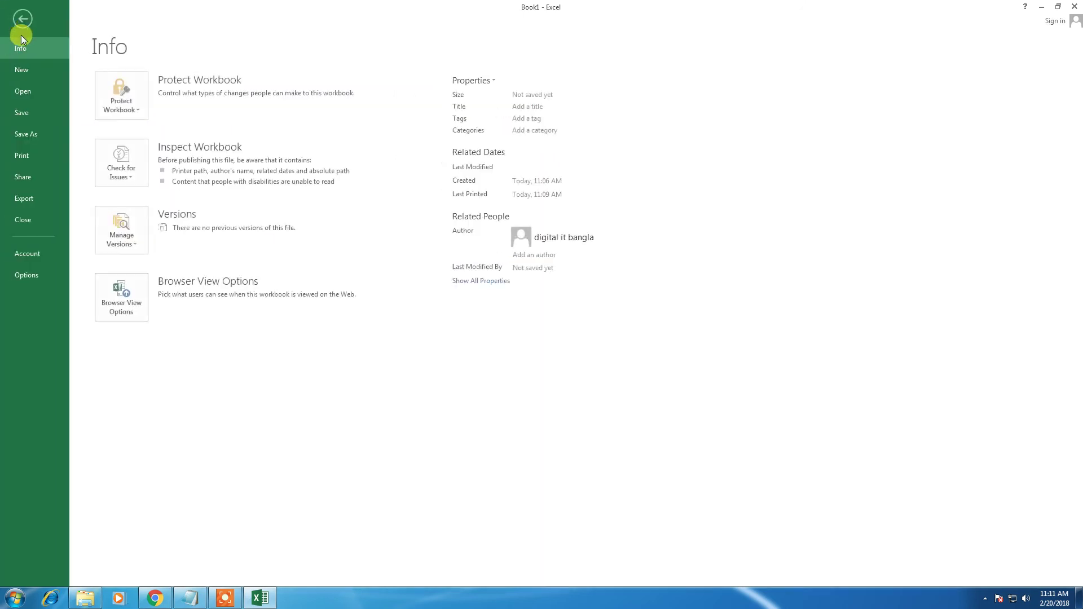
{"action": "left_click", "coordinate": [22, 157]}
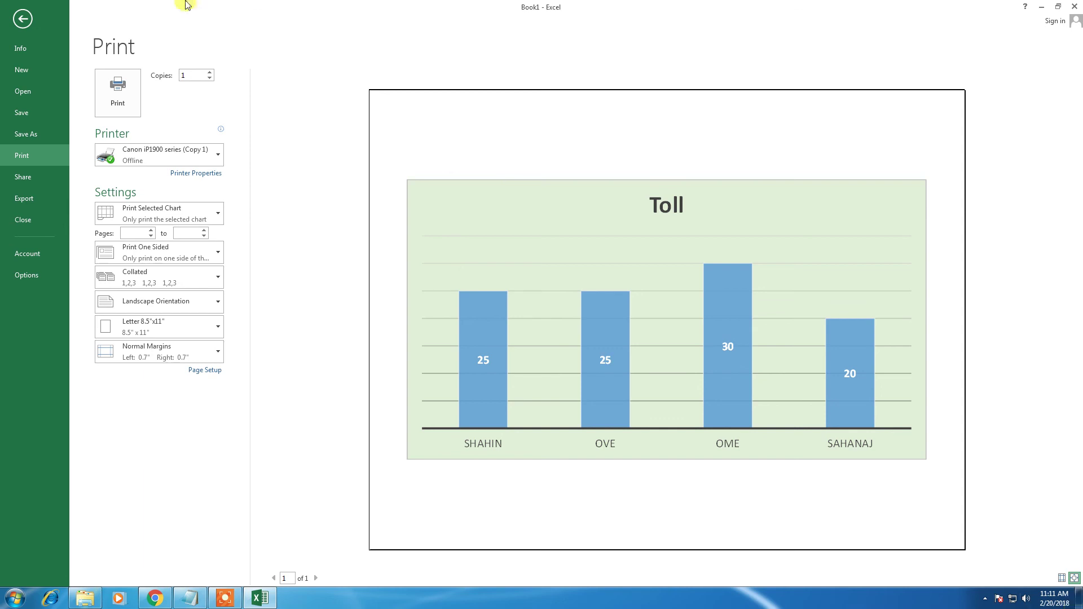
{"action": "left_click", "coordinate": [1075, 7]}
Choose Don't Save so Excel exits, then bring up the screen recording controls
{"action": "left_click", "coordinate": [540, 311]}
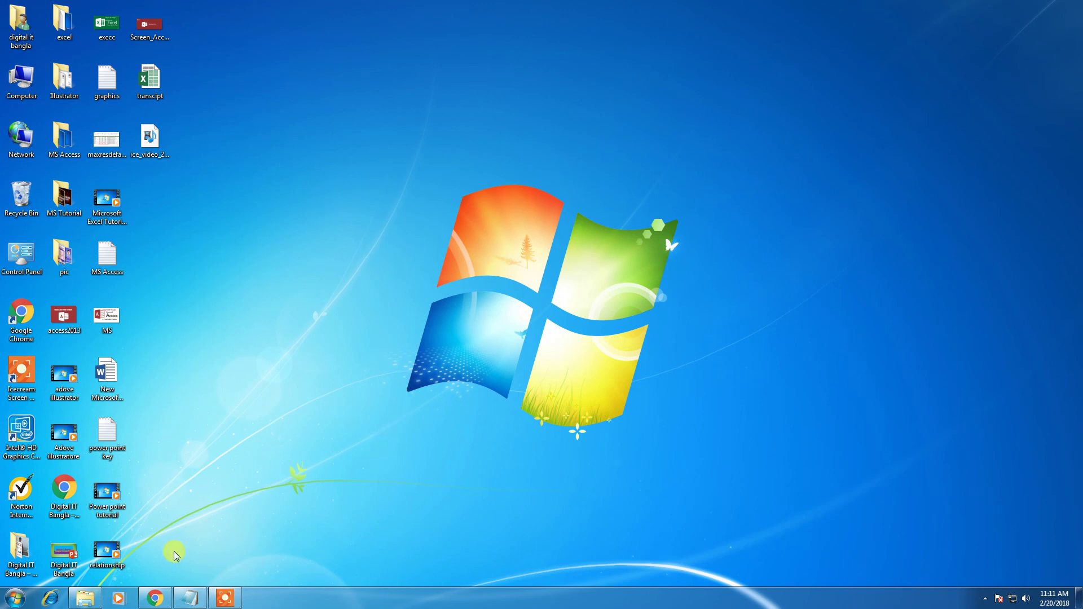
{"action": "left_click", "coordinate": [224, 597]}
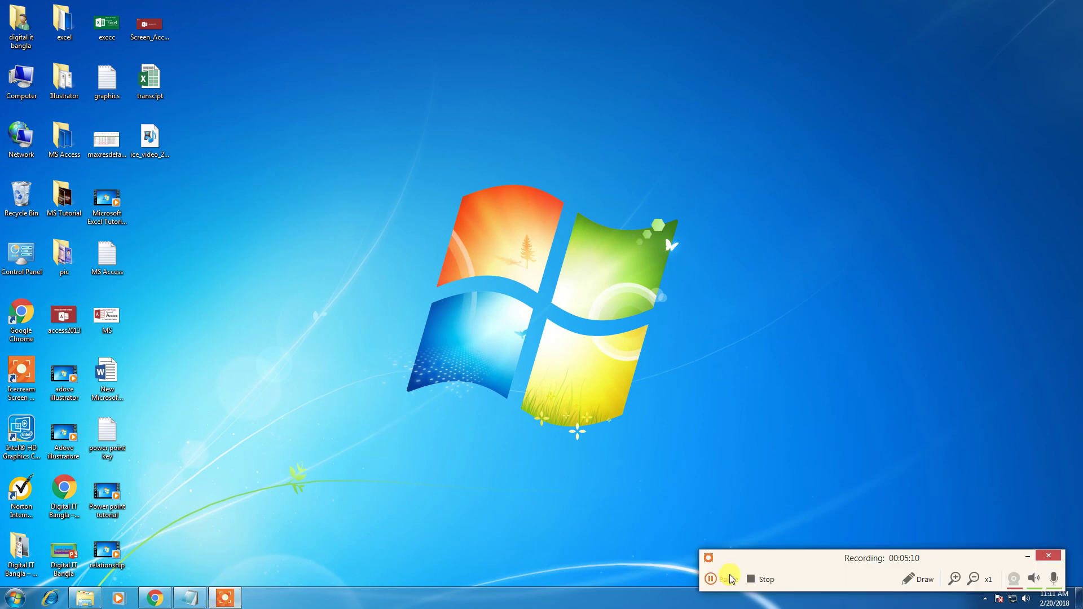